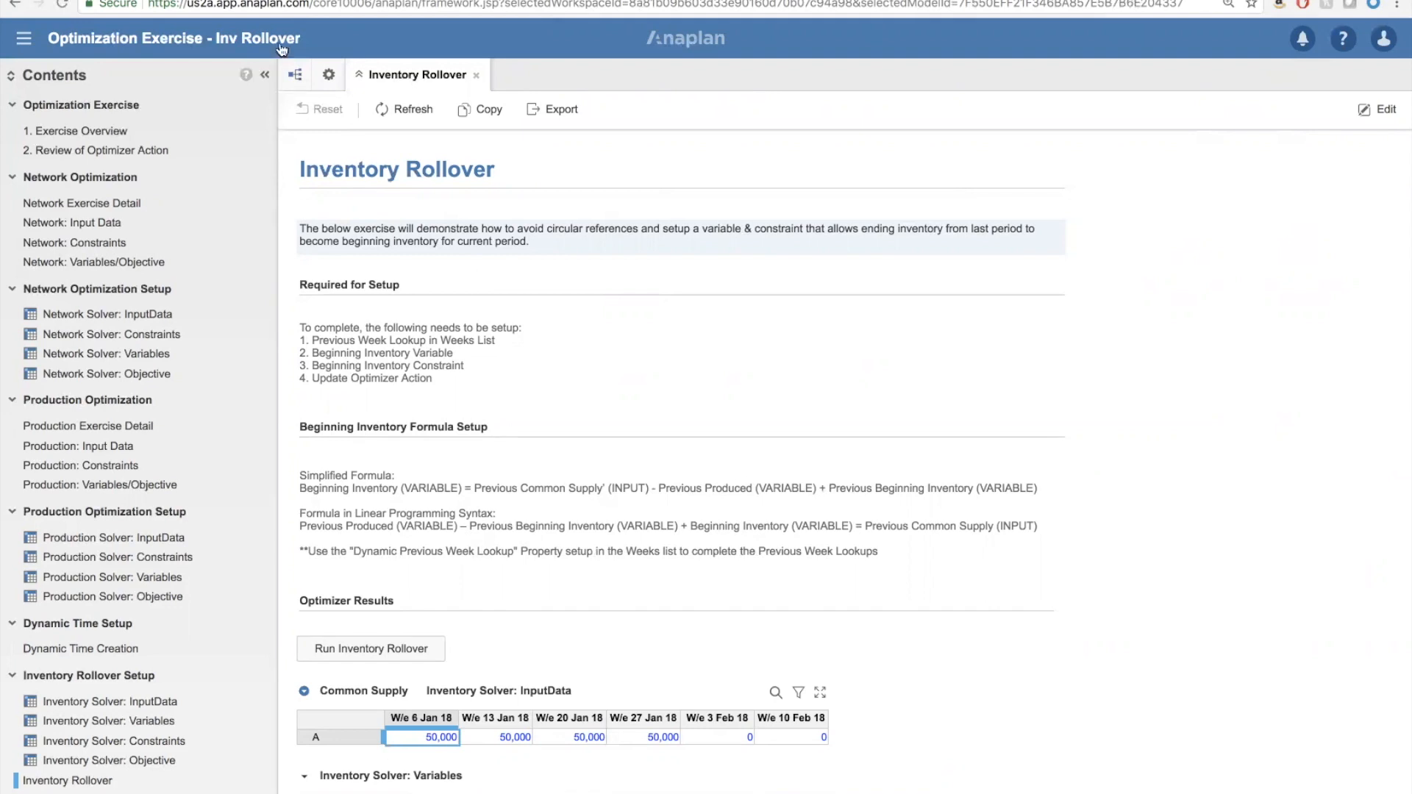
Add a property named Previous Dynamic Week Lookup after Month in the Weeks list.
click(328, 74)
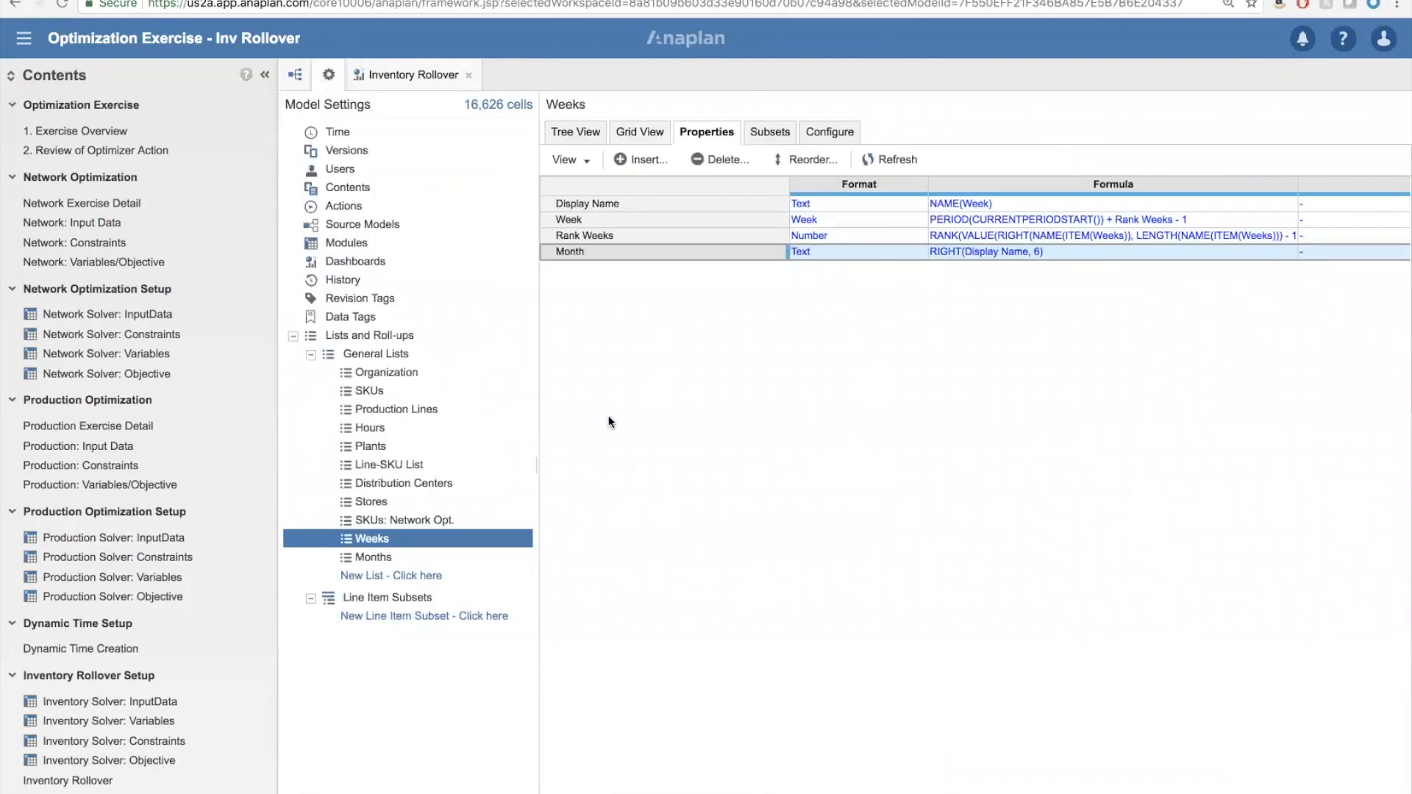
click(637, 162)
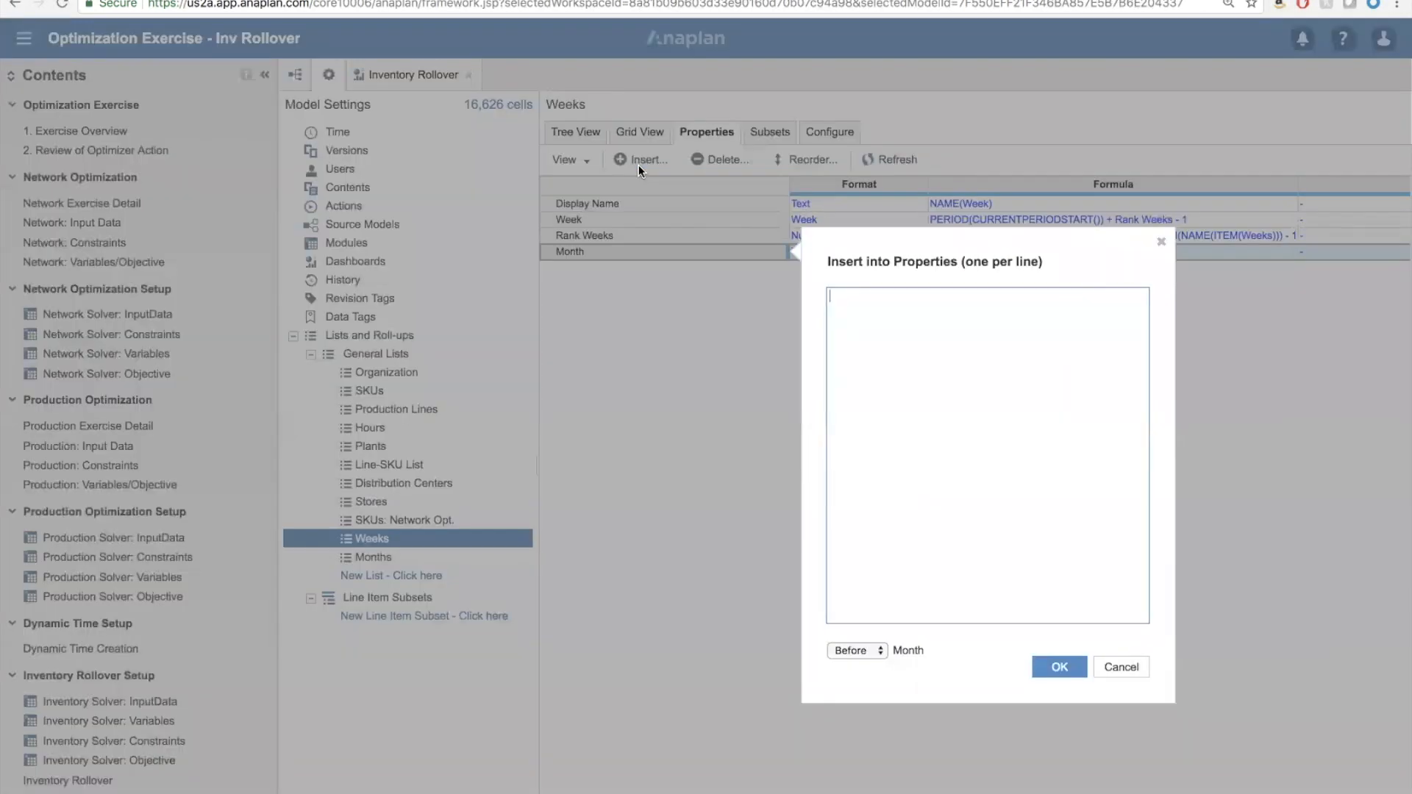
text(Previous Dynamic Week Lookup)
click(851, 650)
click(853, 690)
click(1056, 664)
Set the format of the Previous Dynamic Week Lookup property to the Weeks list.
click(919, 269)
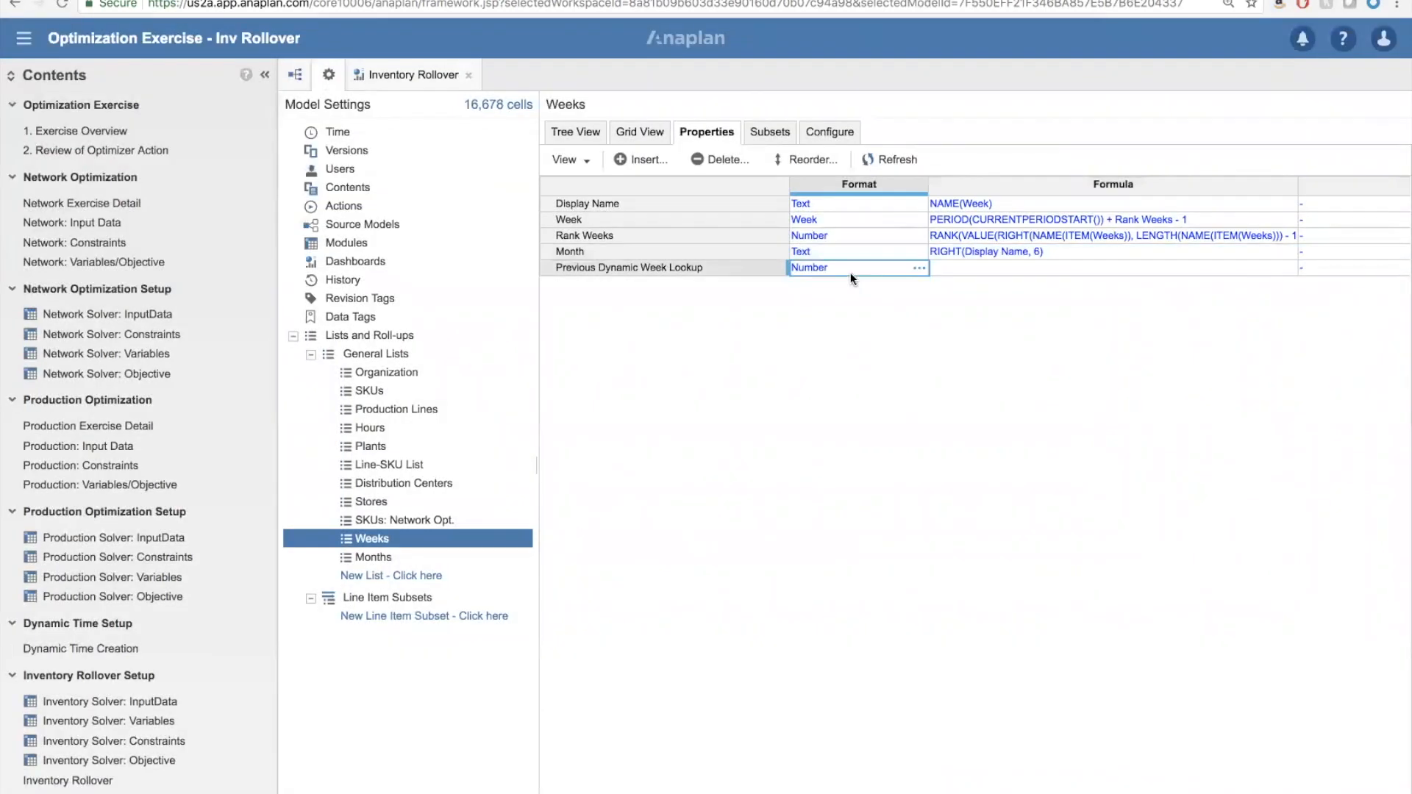
click(919, 270)
click(644, 228)
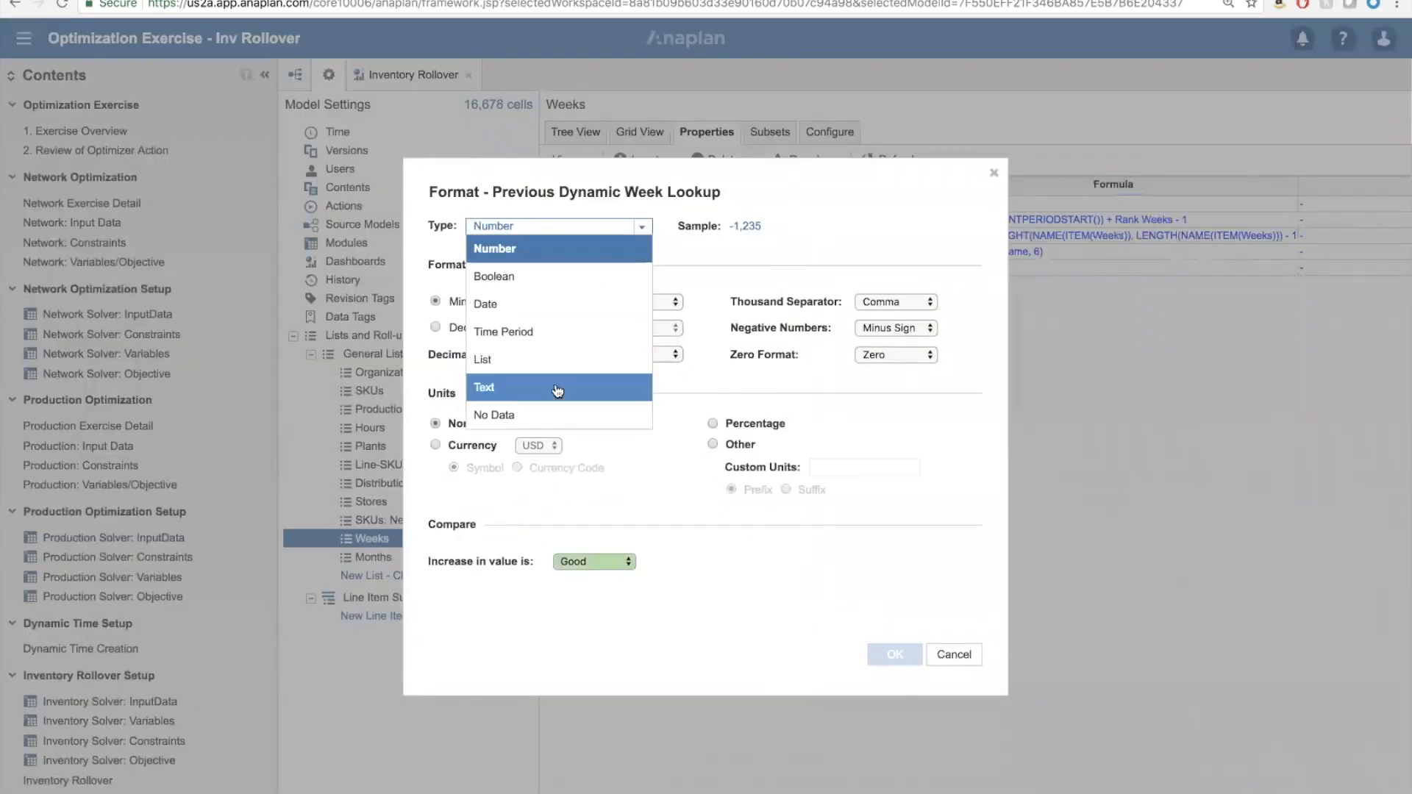
click(644, 360)
click(644, 262)
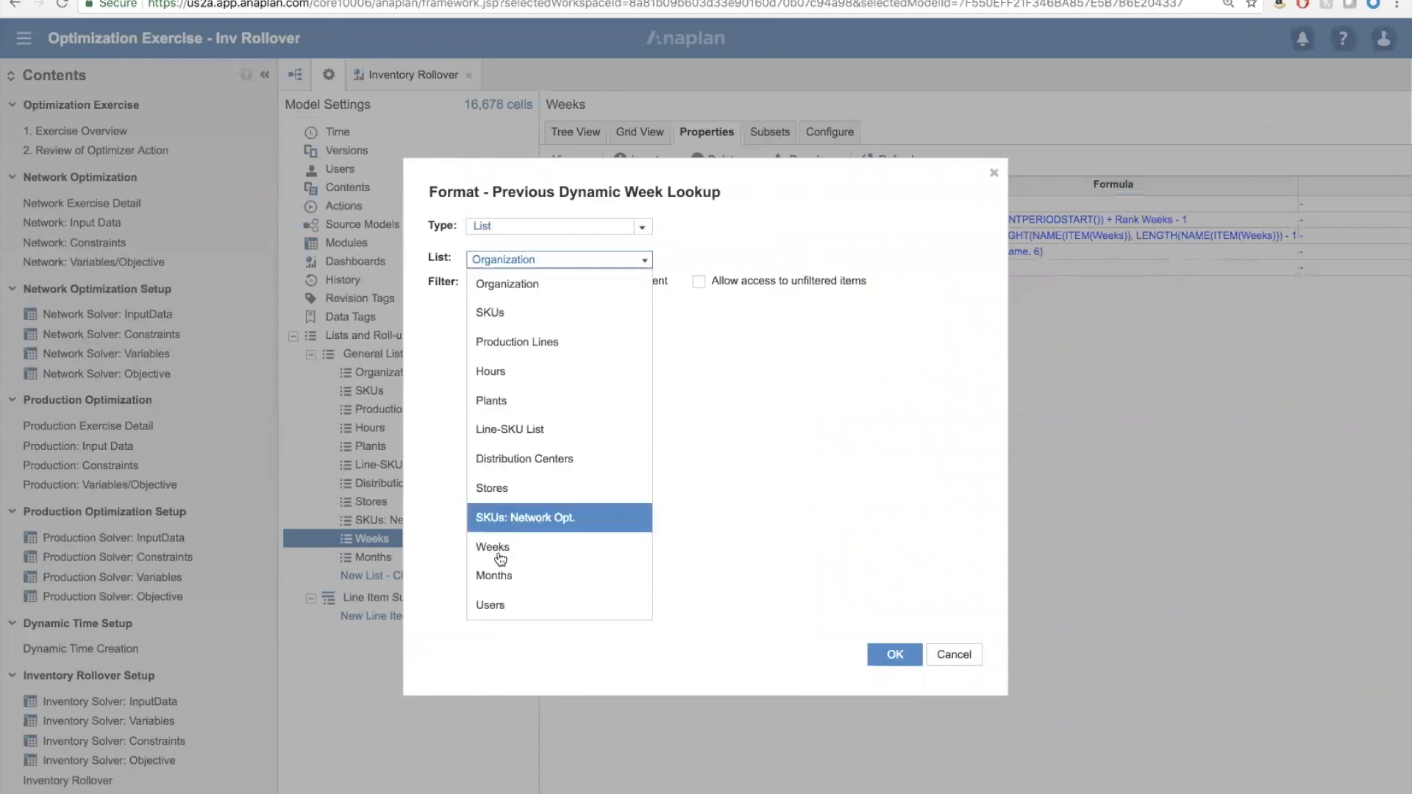
click(521, 545)
click(893, 653)
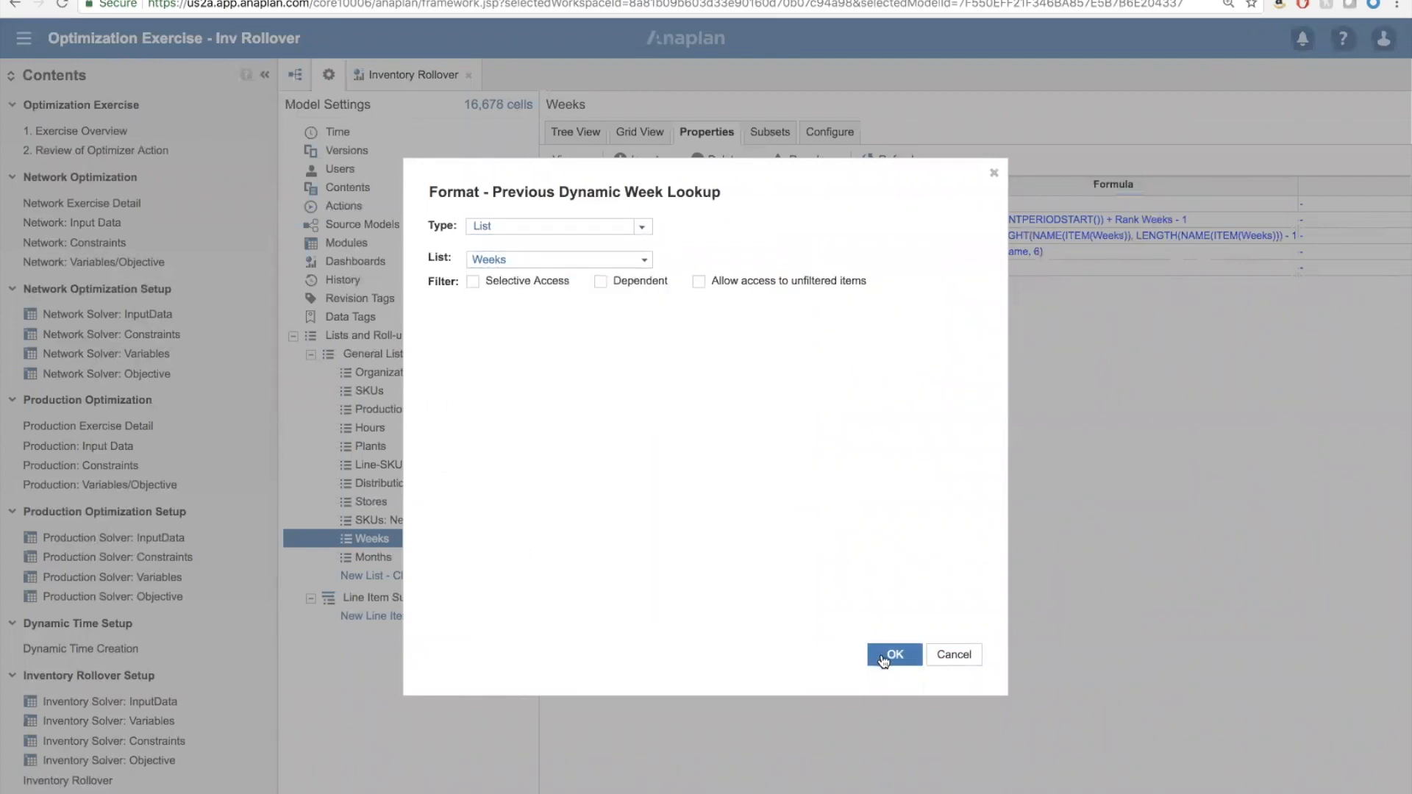
Enter the formula finditem(weeks, text(value(code(item(weeks)))-1)) for the Previous Dynamic Week Lookup property.
click(969, 269)
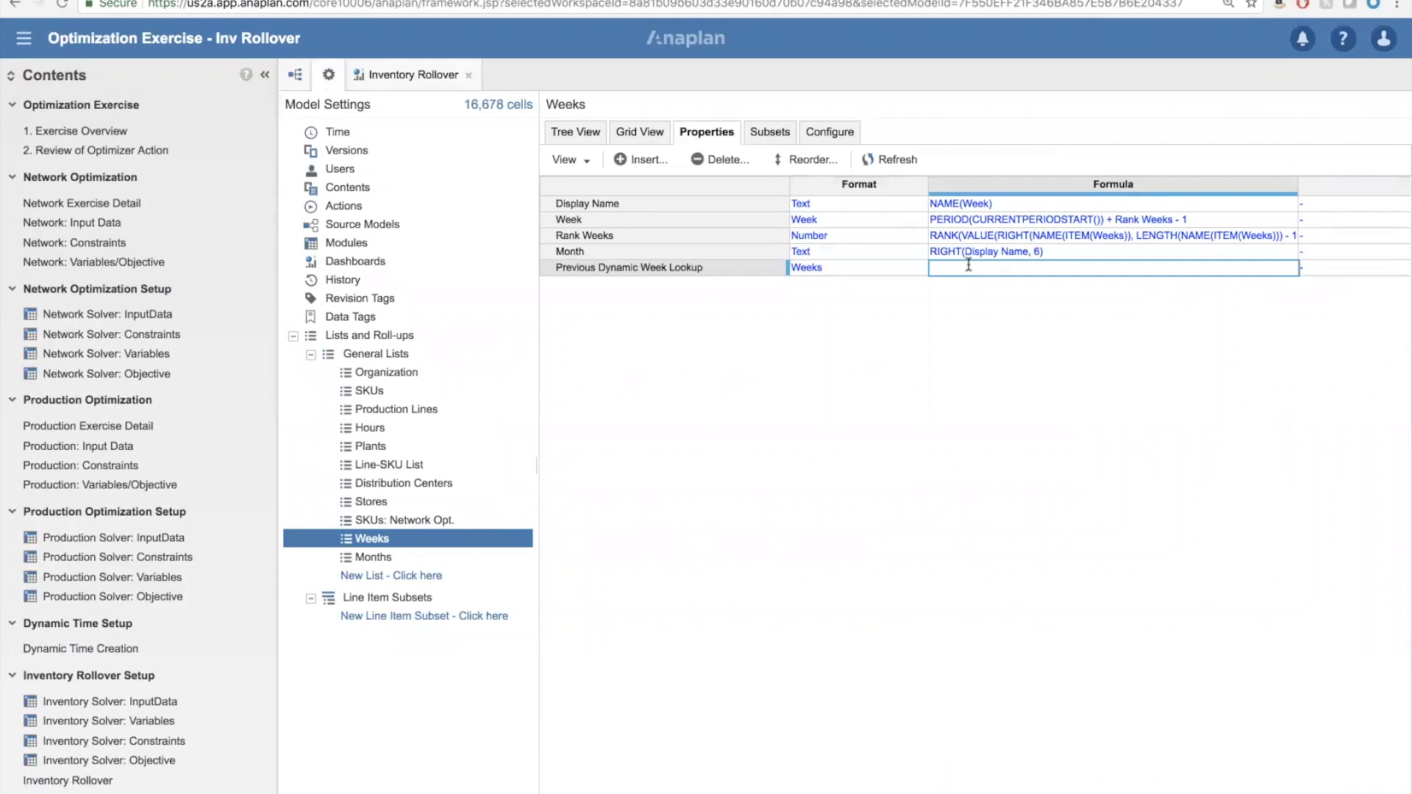
double_click(969, 270)
text(finditem(weeks, text(value(code(item(weeks)
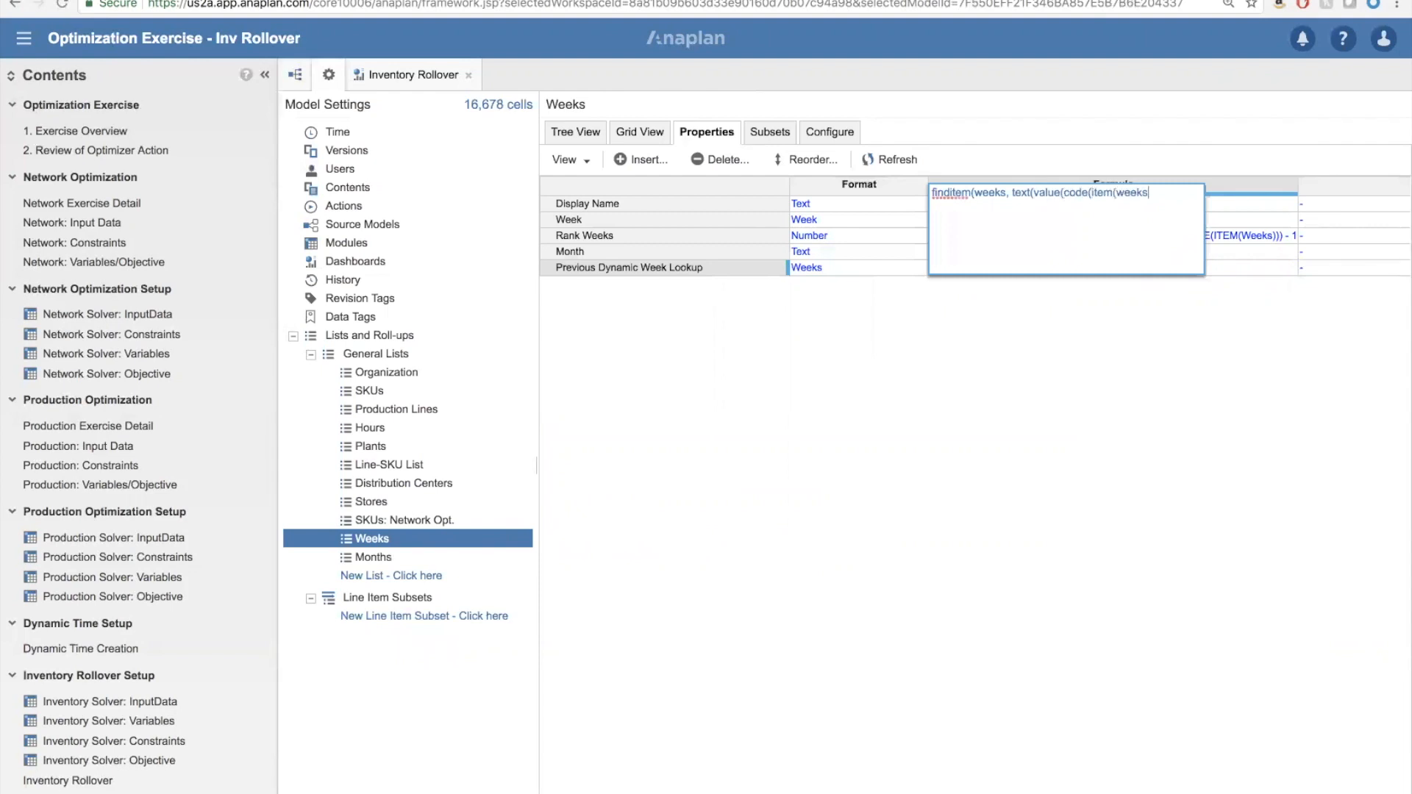
text()))-1)))
key(Return)
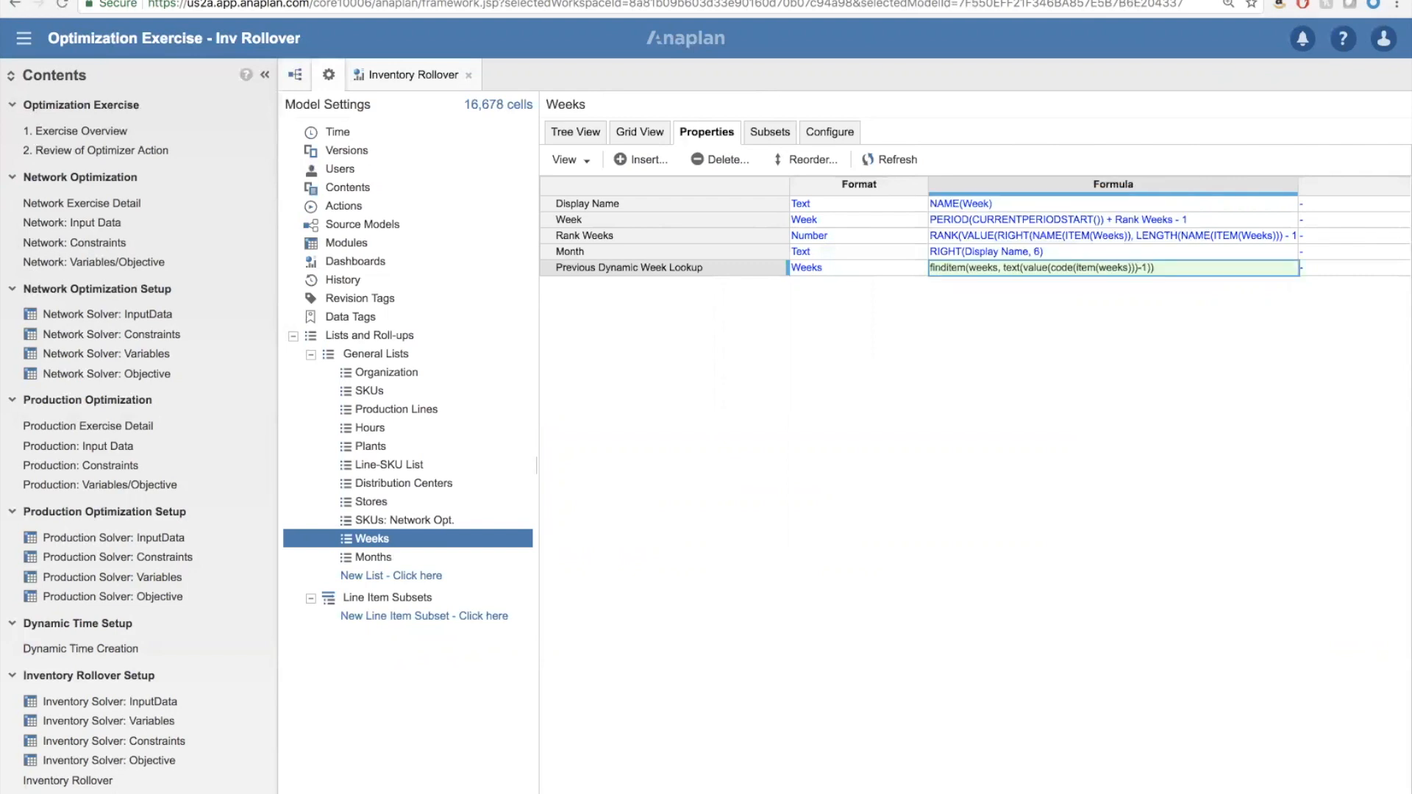
Check the Previous Dynamic Week Lookup values of the Weeks list in the grid and return to the Inventory Rollover dashboard.
click(639, 133)
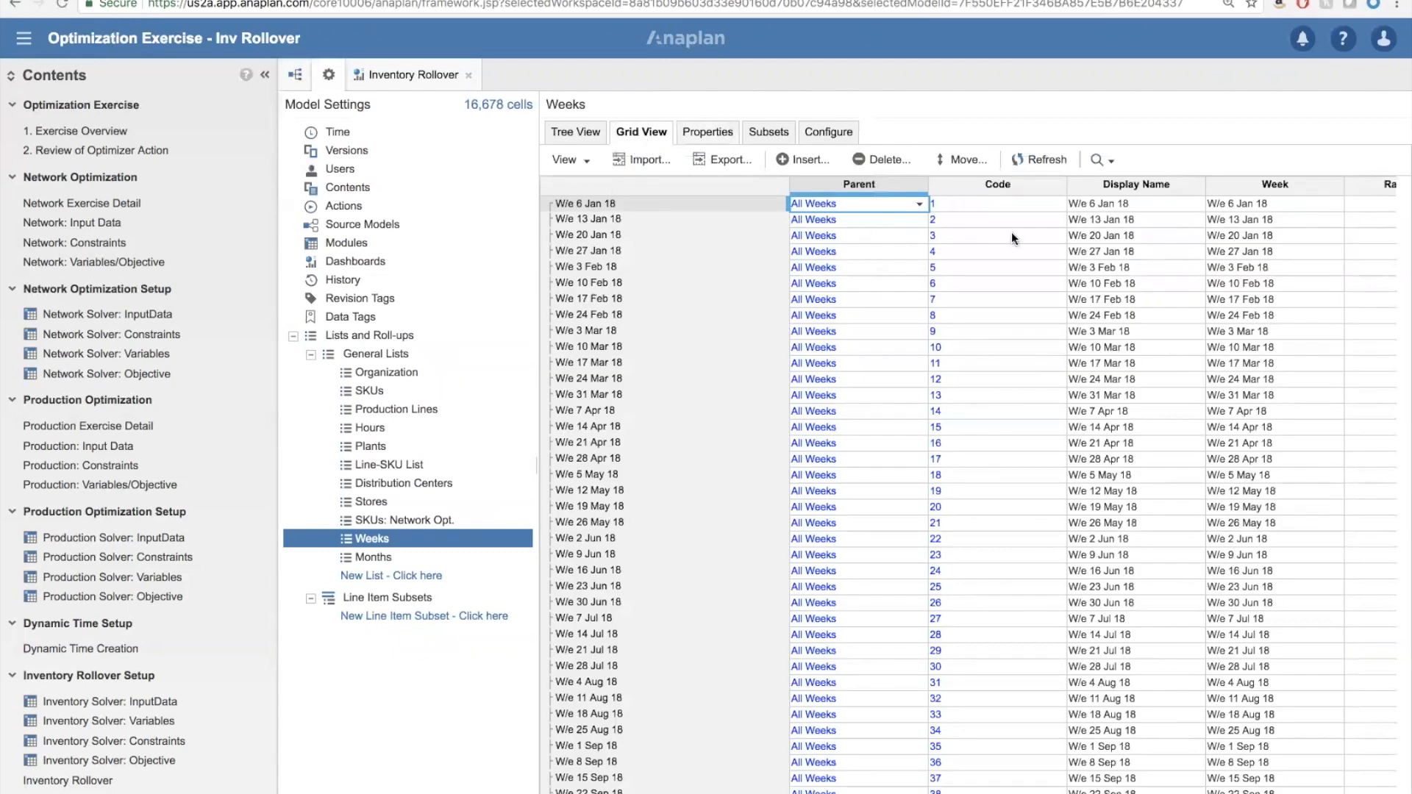
scroll(1012, 232, right, 5)
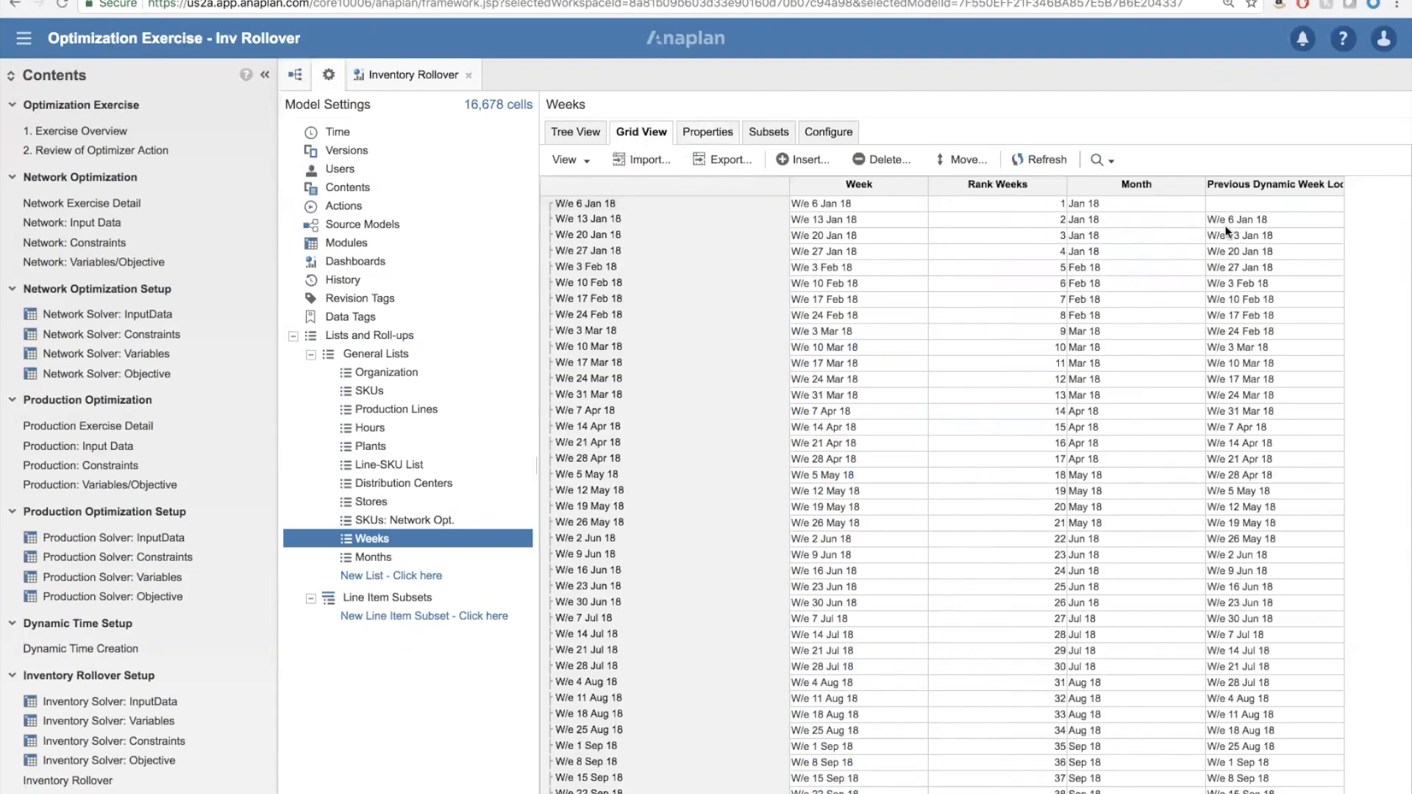
click(1246, 184)
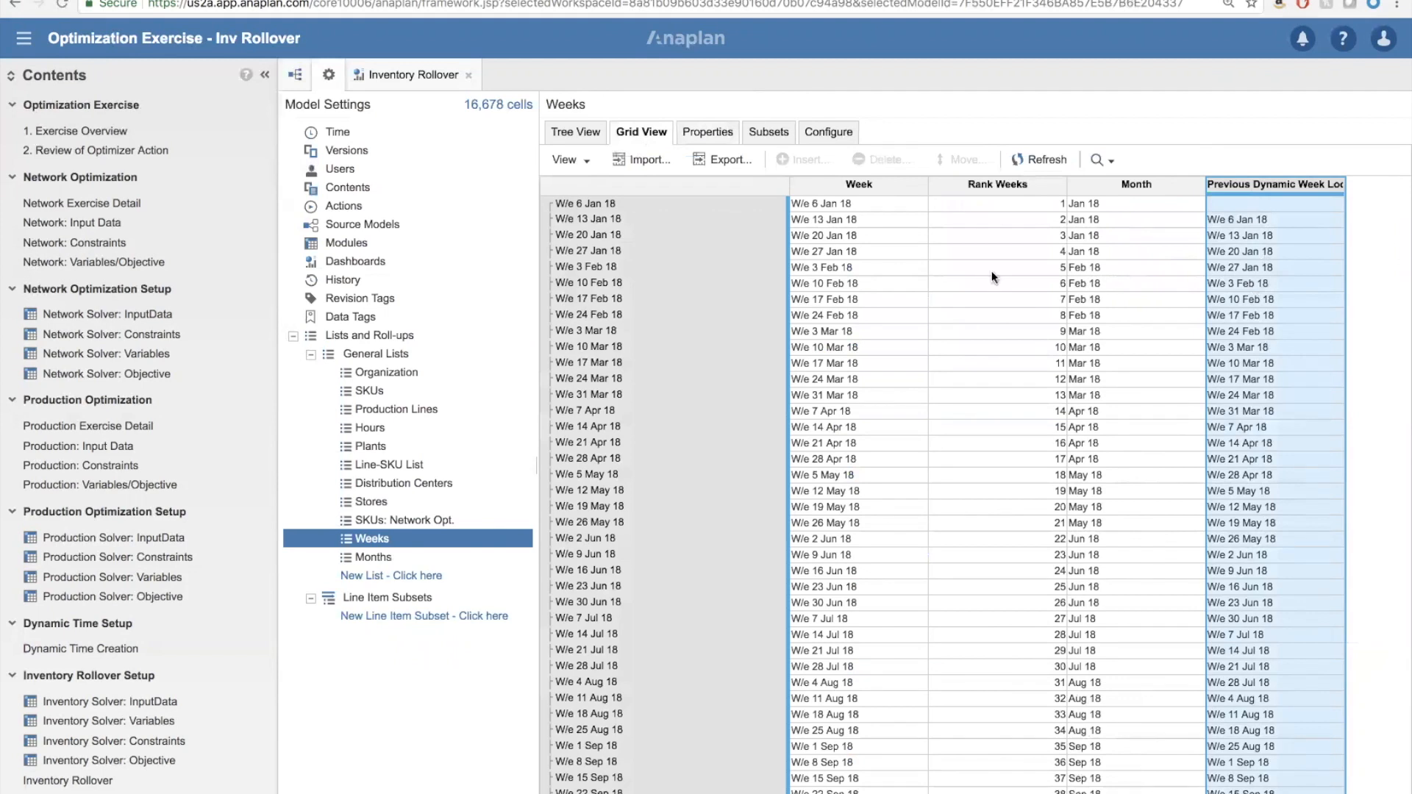
click(398, 86)
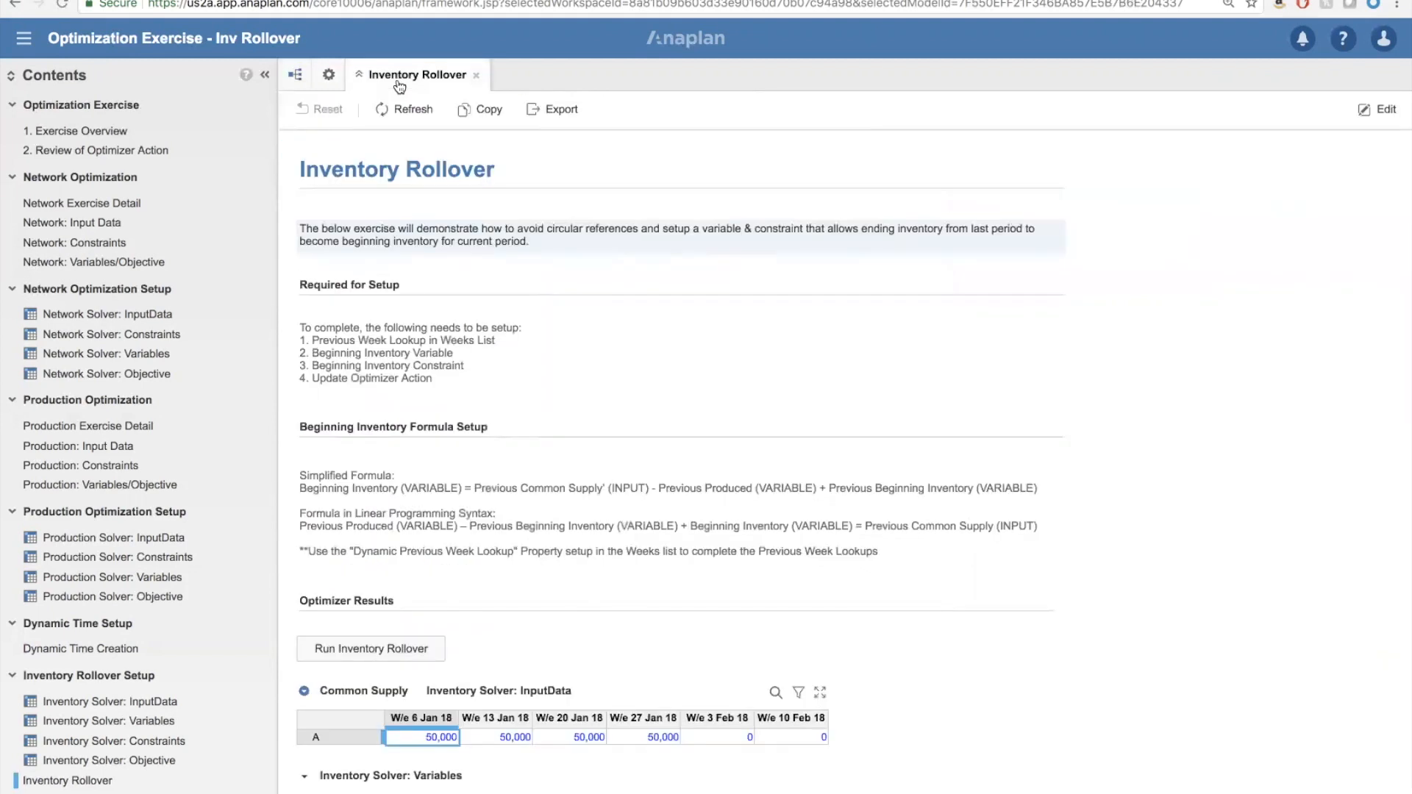
Insert a Beginning Inventory line item before Produced in the Inventory Solver: Variables module.
click(158, 723)
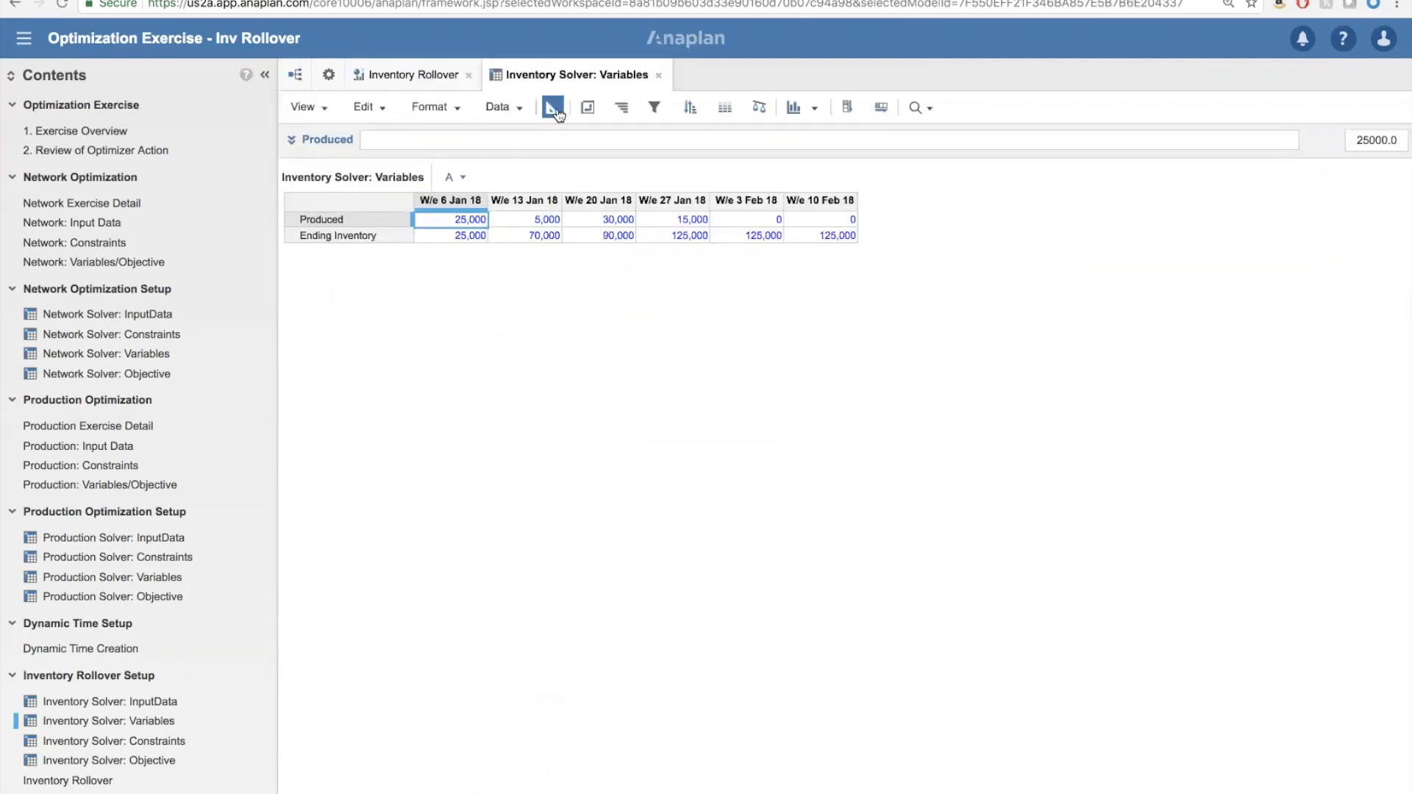
click(554, 109)
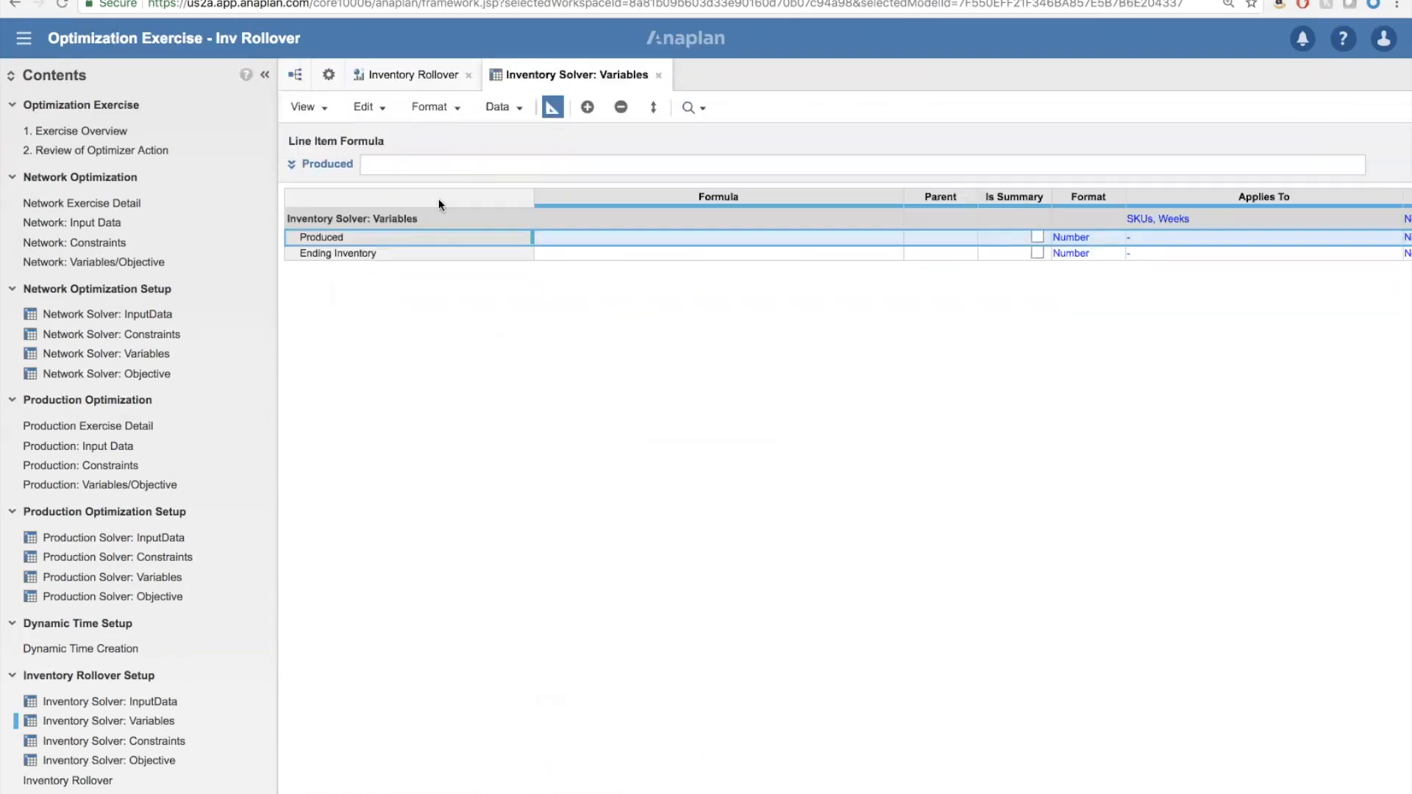
click(581, 107)
text(Beginning inen)
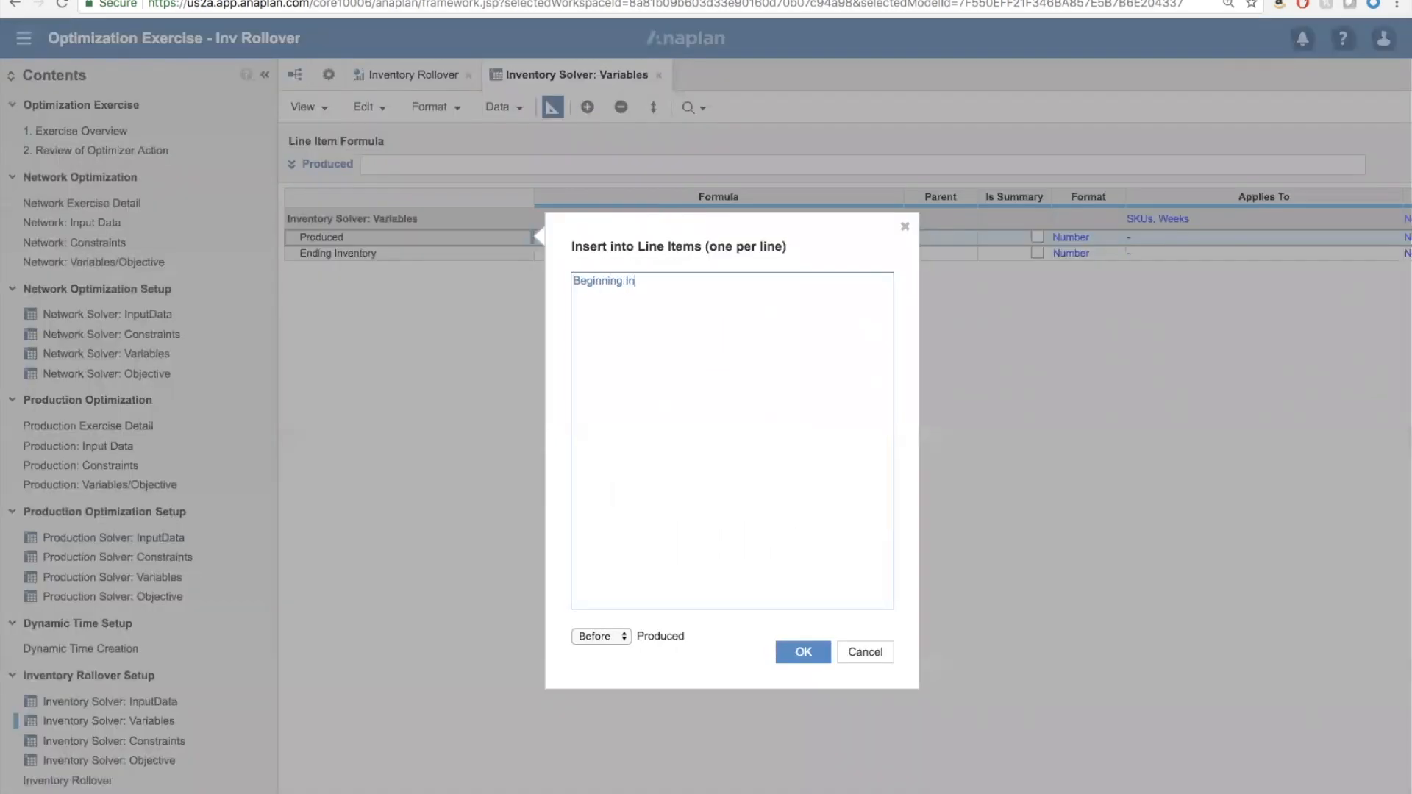
key(BackSpace)
key(BackSpace)
text(ventory)
click(803, 652)
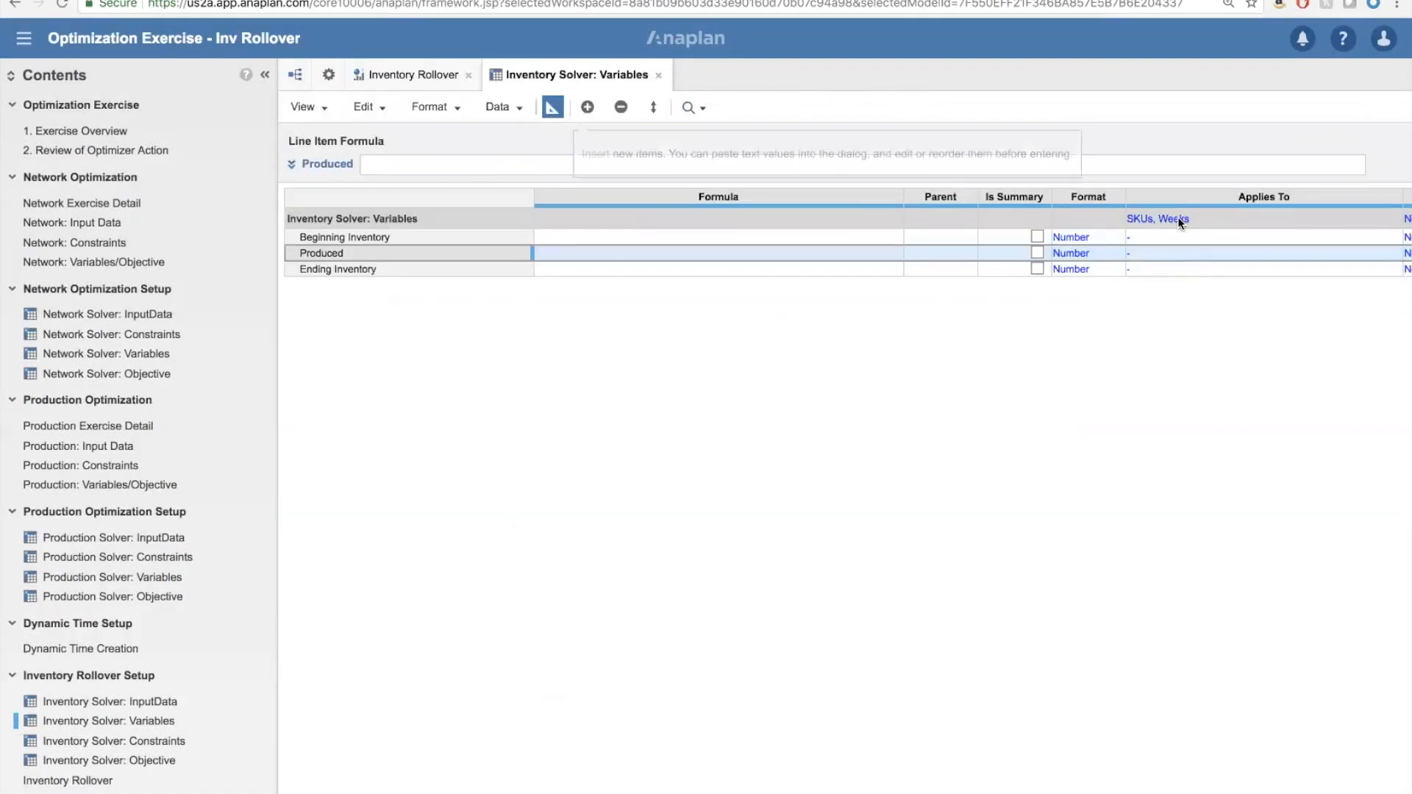
Set the Beginning Inventory formula in Inventory Solver: Objective to 'Inventory Solver: Variables'.Beginning Inventory.
click(141, 759)
click(433, 139)
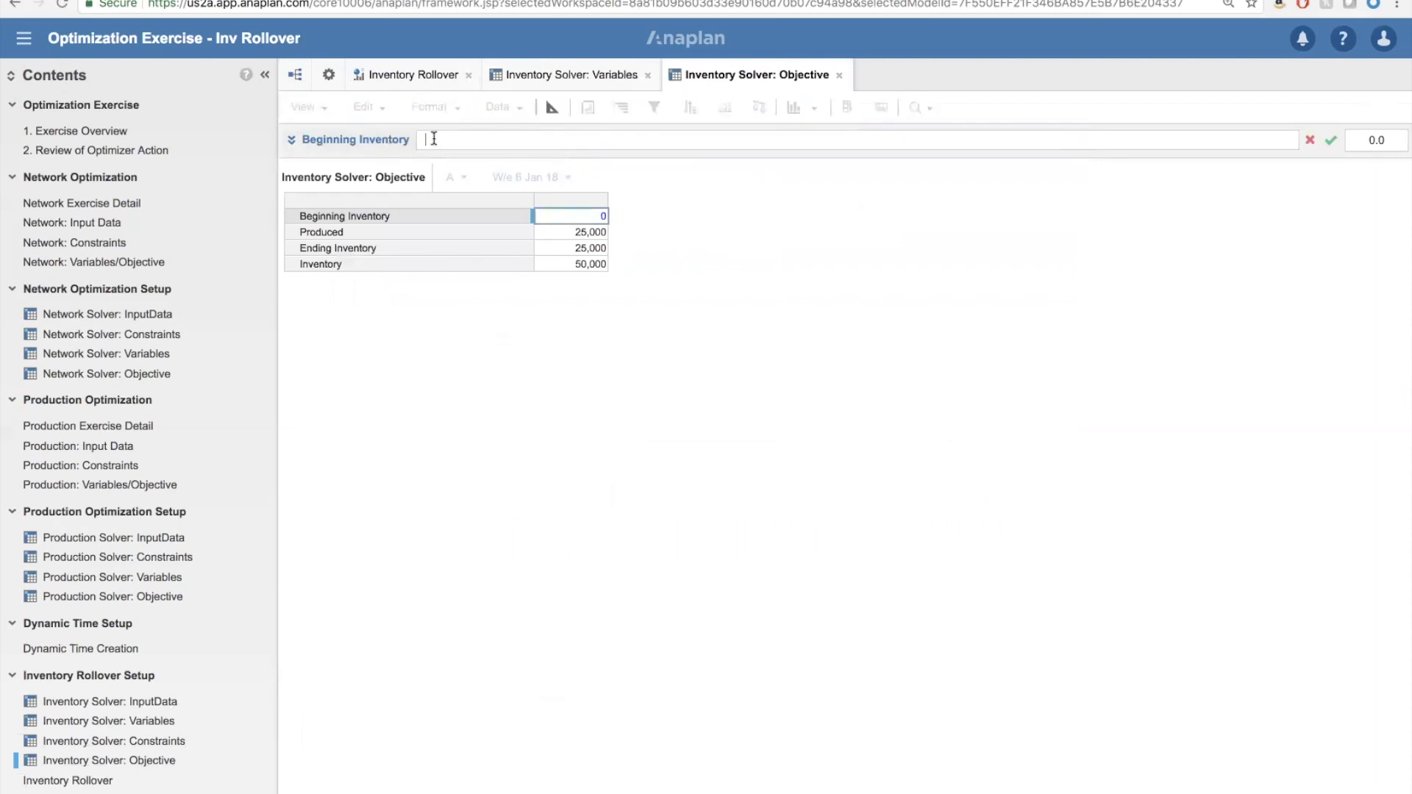
click(544, 77)
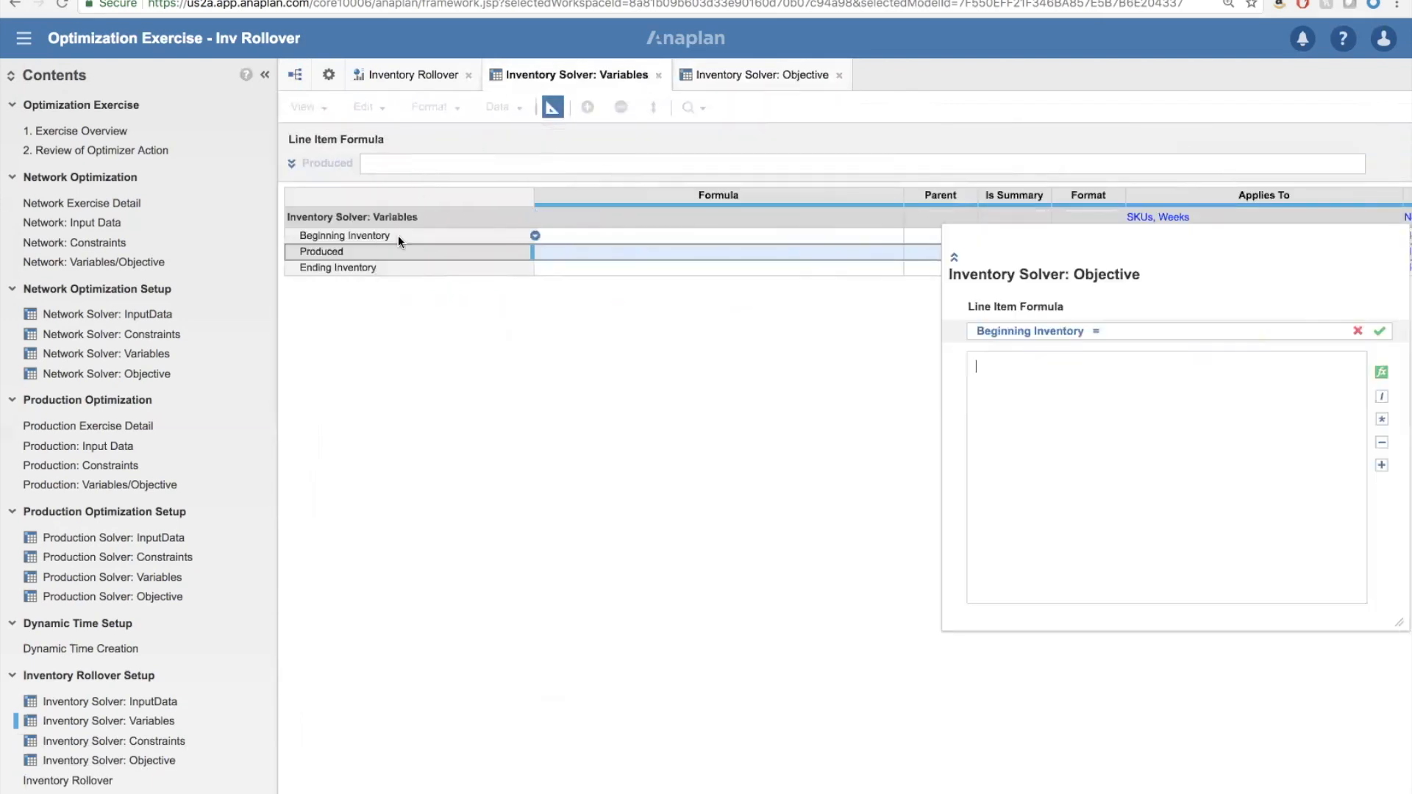
click(399, 236)
key(Return)
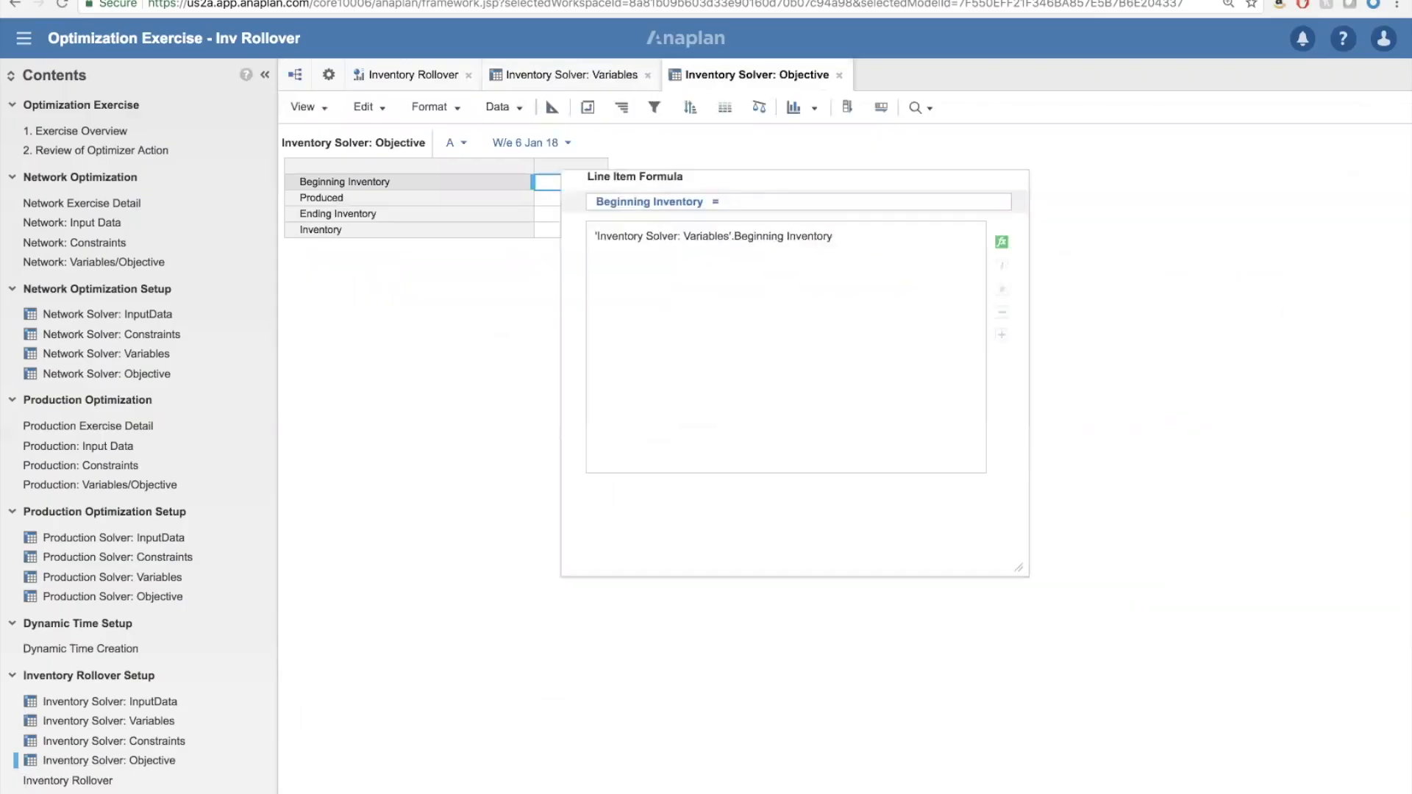
Review the Inventory Rollover formula setup and insert a Beginning Inventory line item before Produced in Inventory Solver: Constraints.
click(134, 742)
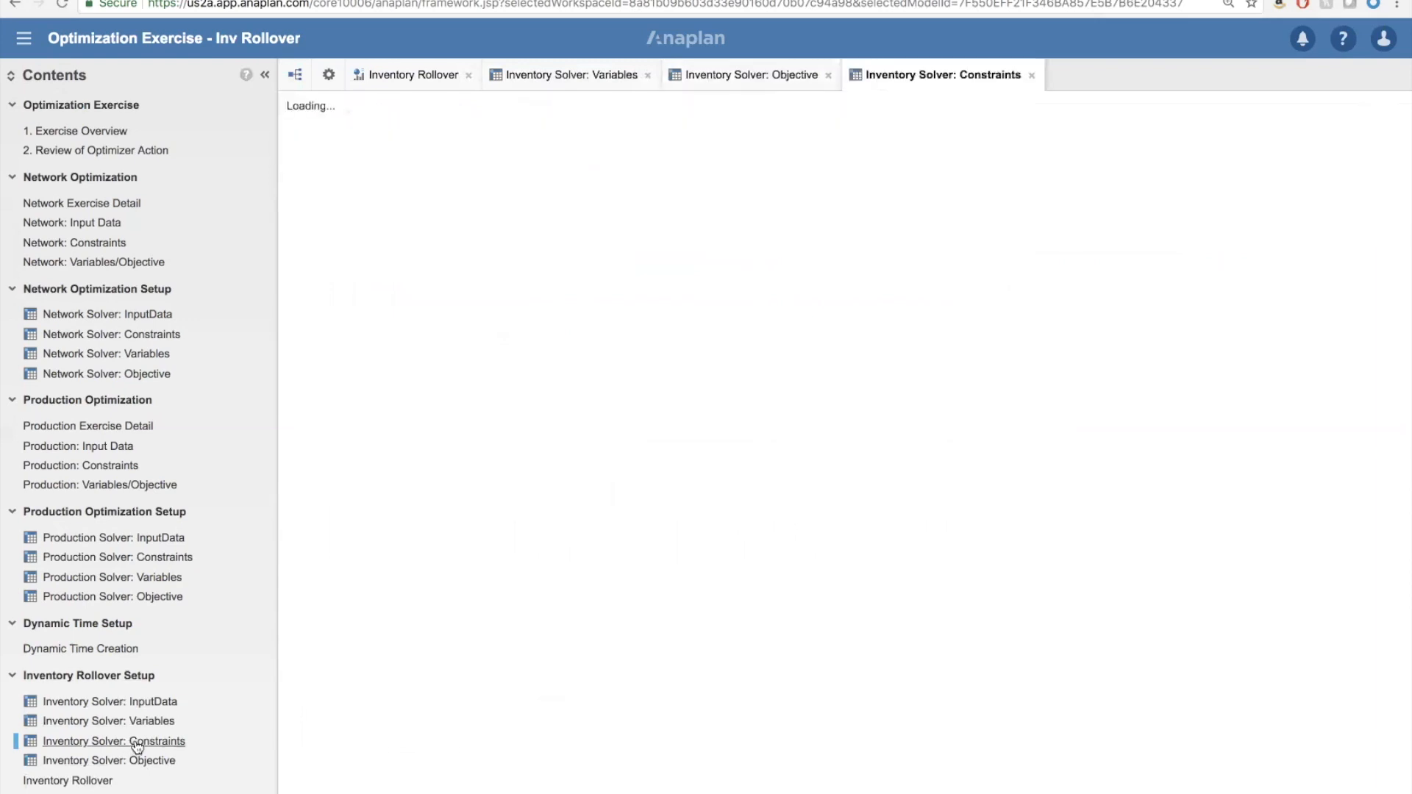
click(432, 80)
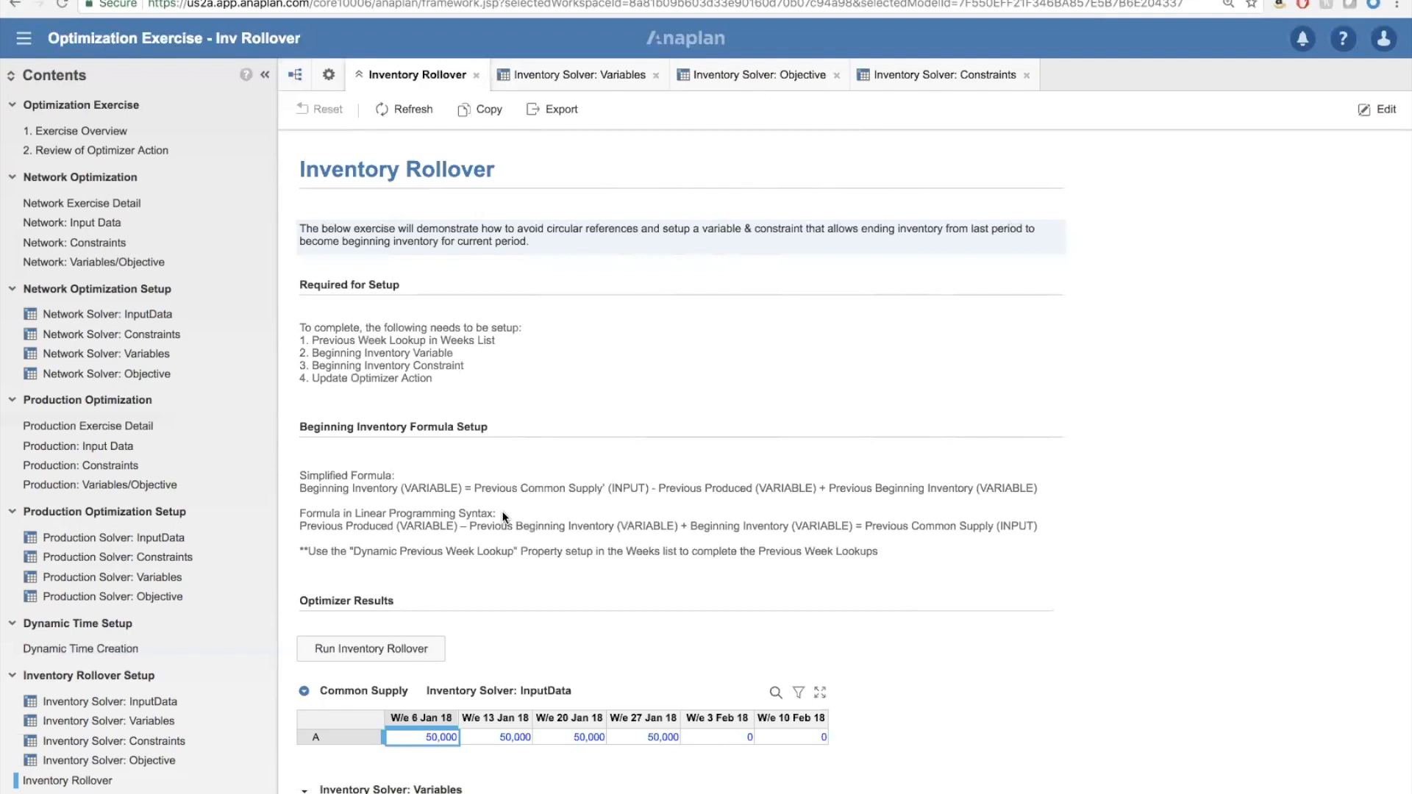
click(914, 83)
click(551, 107)
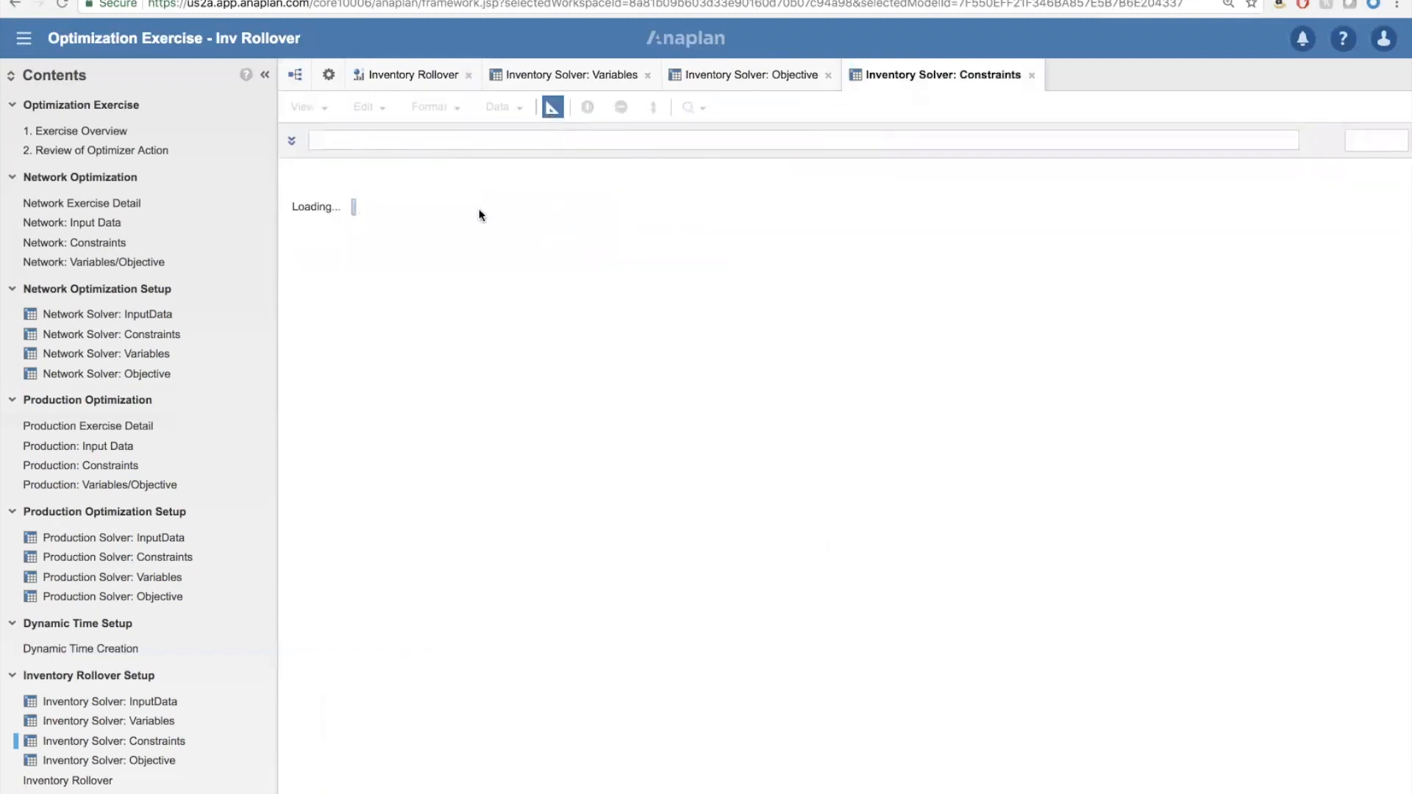
click(586, 107)
text(Be)
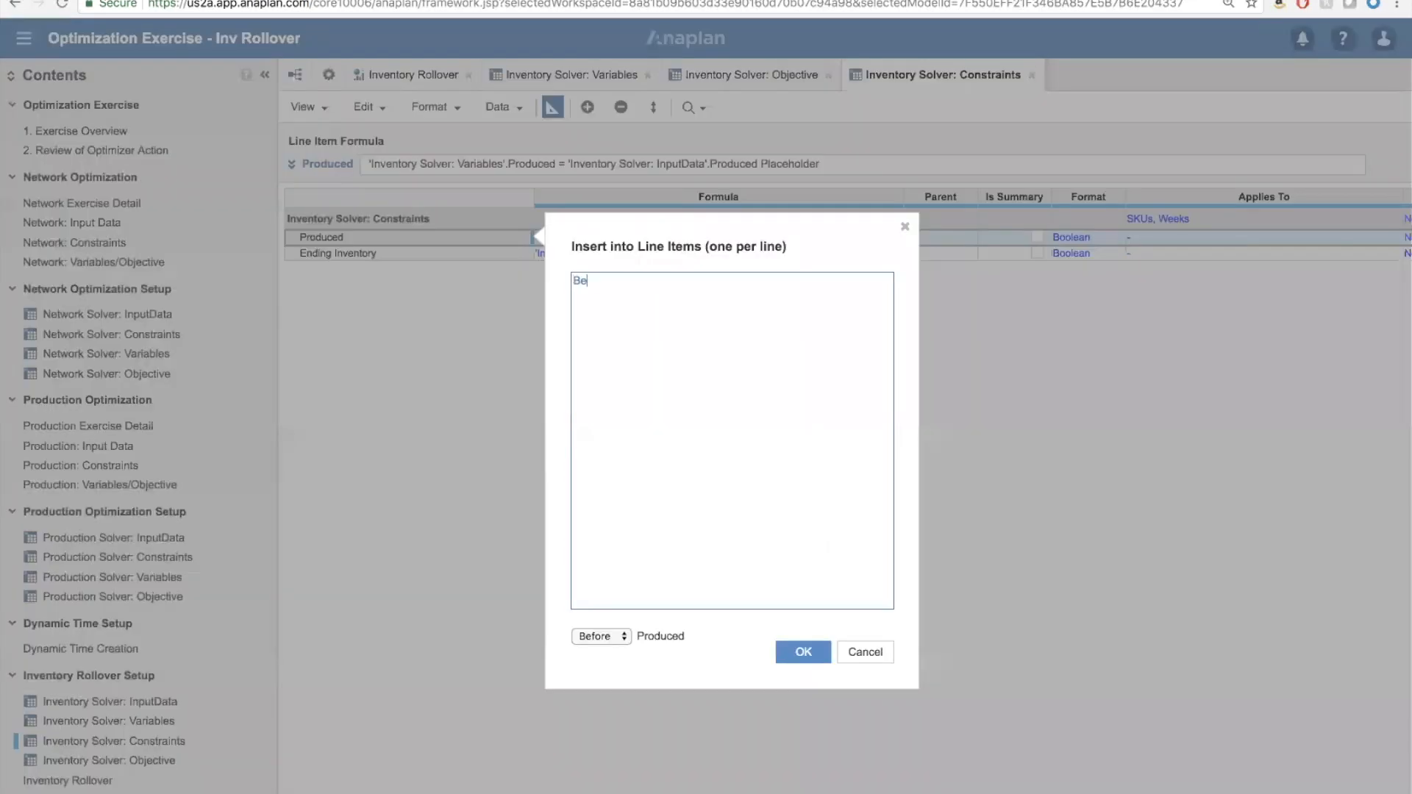
text(ginning Inventory)
click(803, 652)
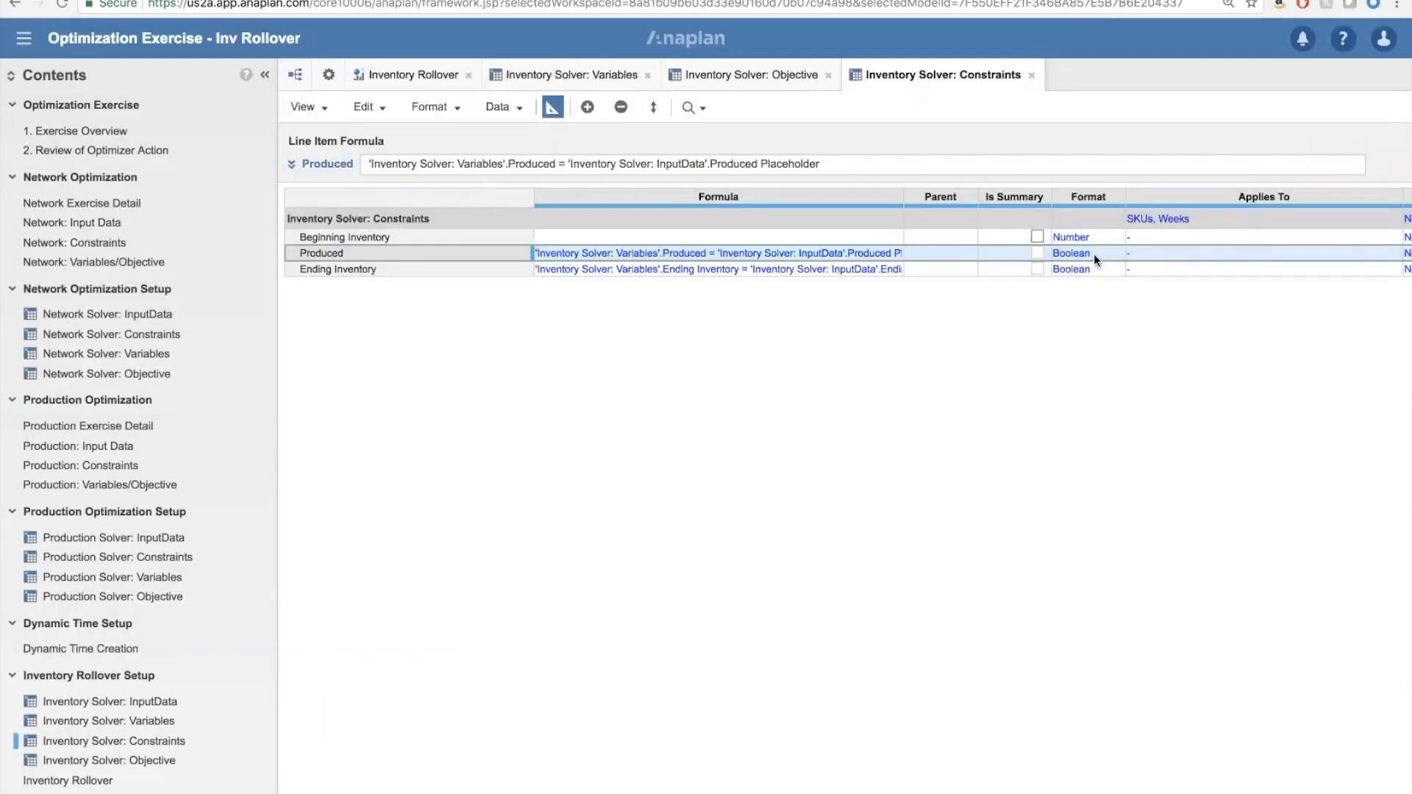
Copy the Boolean format from Produced to the Beginning Inventory constraint line item.
click(1096, 254)
key(ctrl+c)
key(Up)
key(ctrl+v)
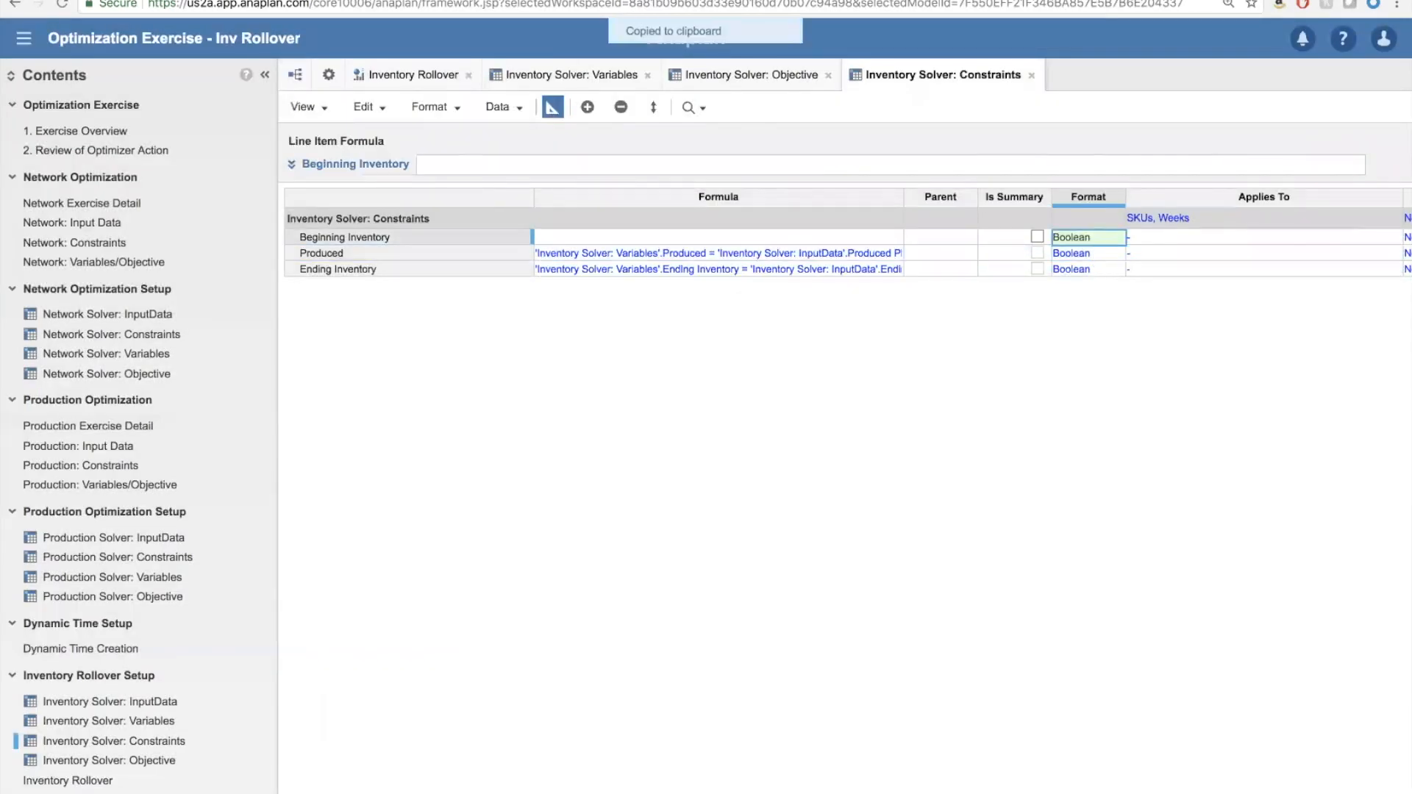
Copy the summary setting All from Produced to the Beginning Inventory constraint line item.
scroll(1128, 254, right, 5)
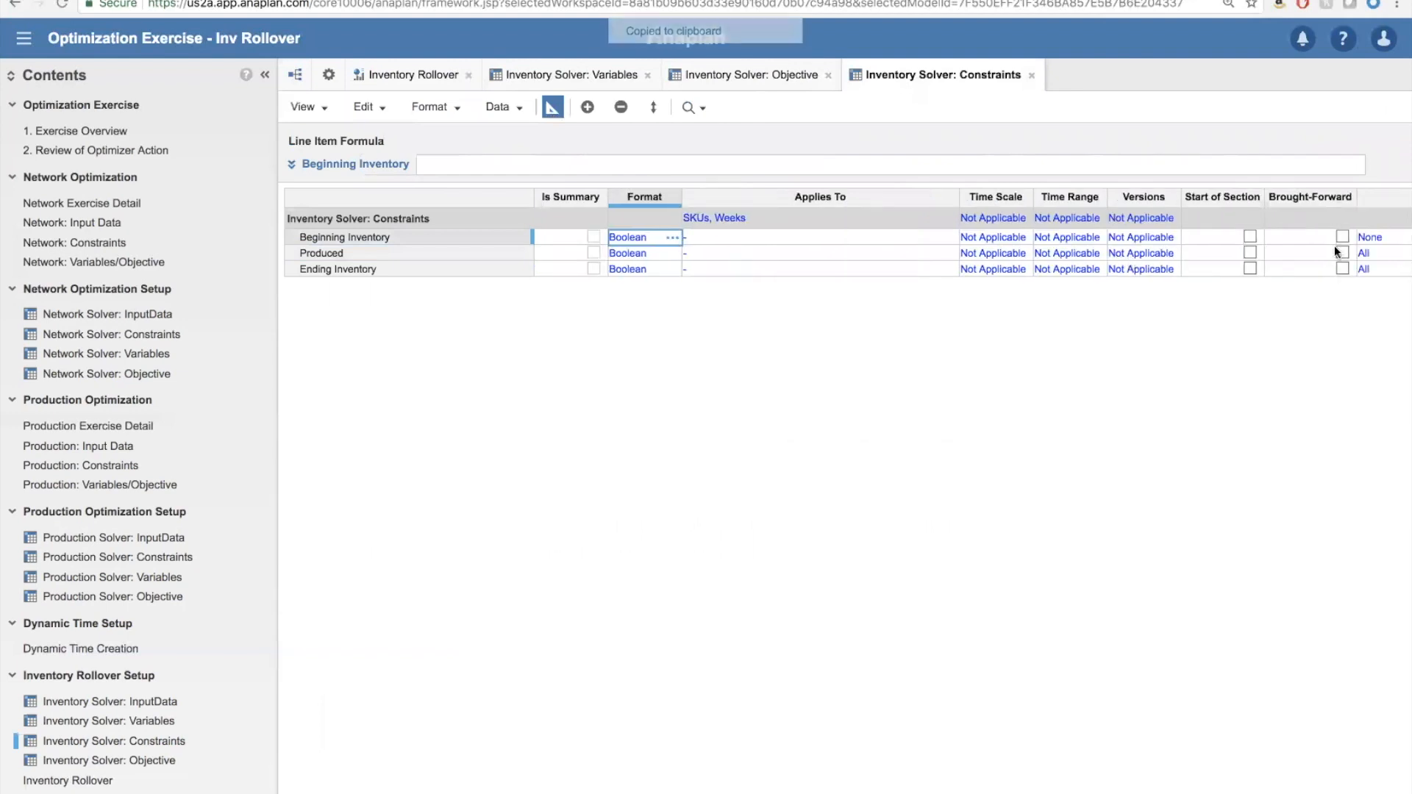
click(1371, 250)
key(ctrl+c)
key(Up)
key(ctrl+v)
Set the Beginning Inventory constraint formula to previous Produced minus previous Beginning Inventory plus Beginning Inventory equals previous Common Supply, using Previous Dynamic Week Lookup lookups.
key(Left)
key(Left)
key(Left)
key(Left)
key(Left)
key(Left)
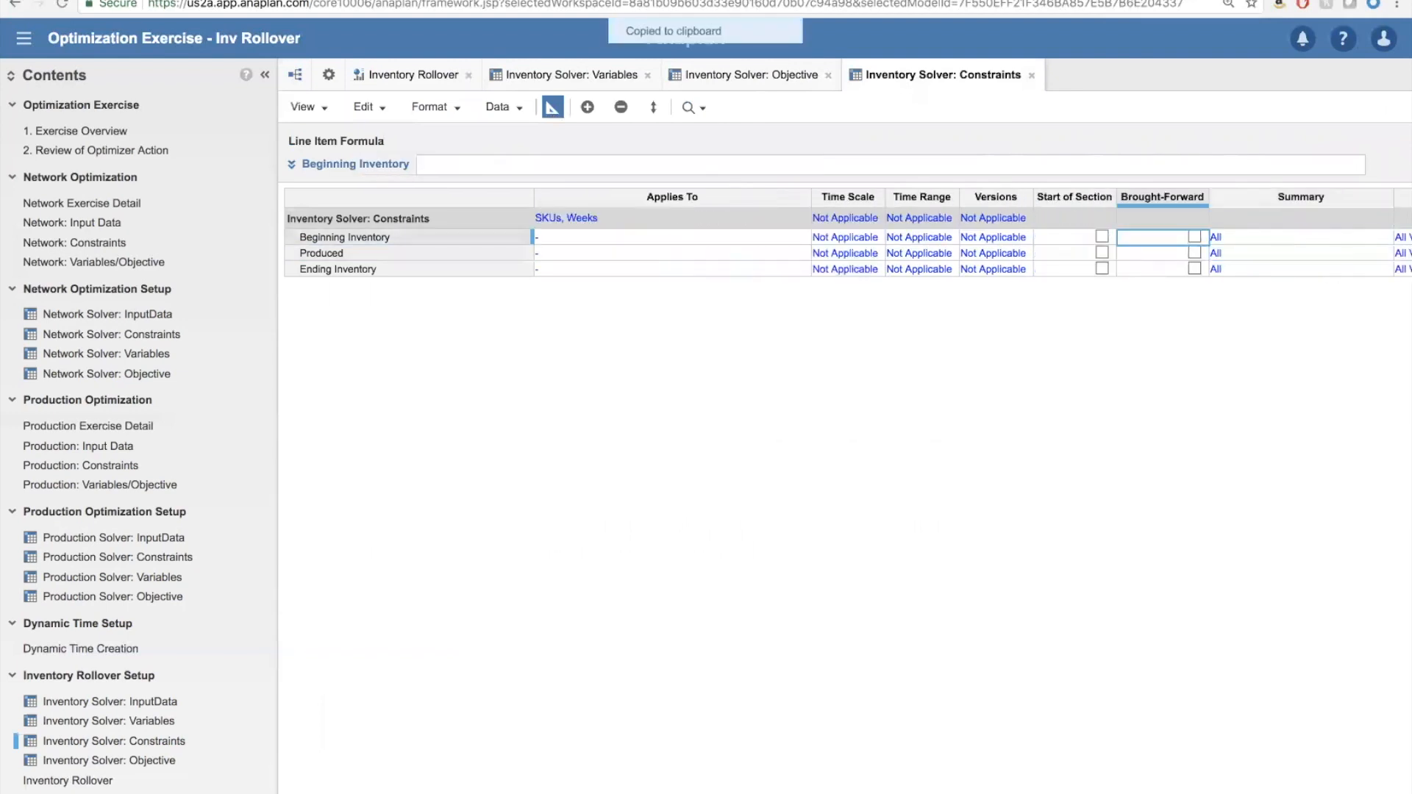
key(Left)
key(Left)
key(Left)
key(Left)
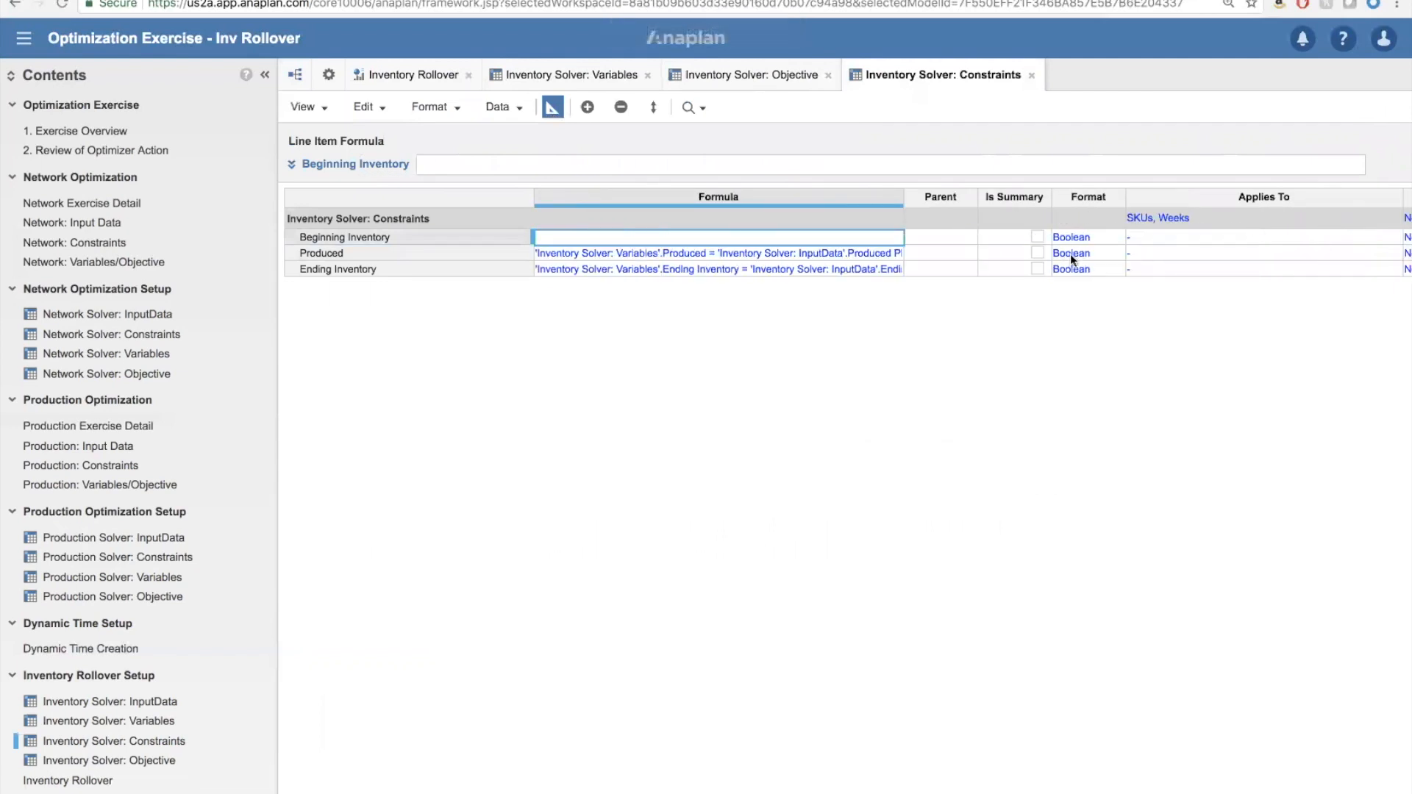
click(426, 165)
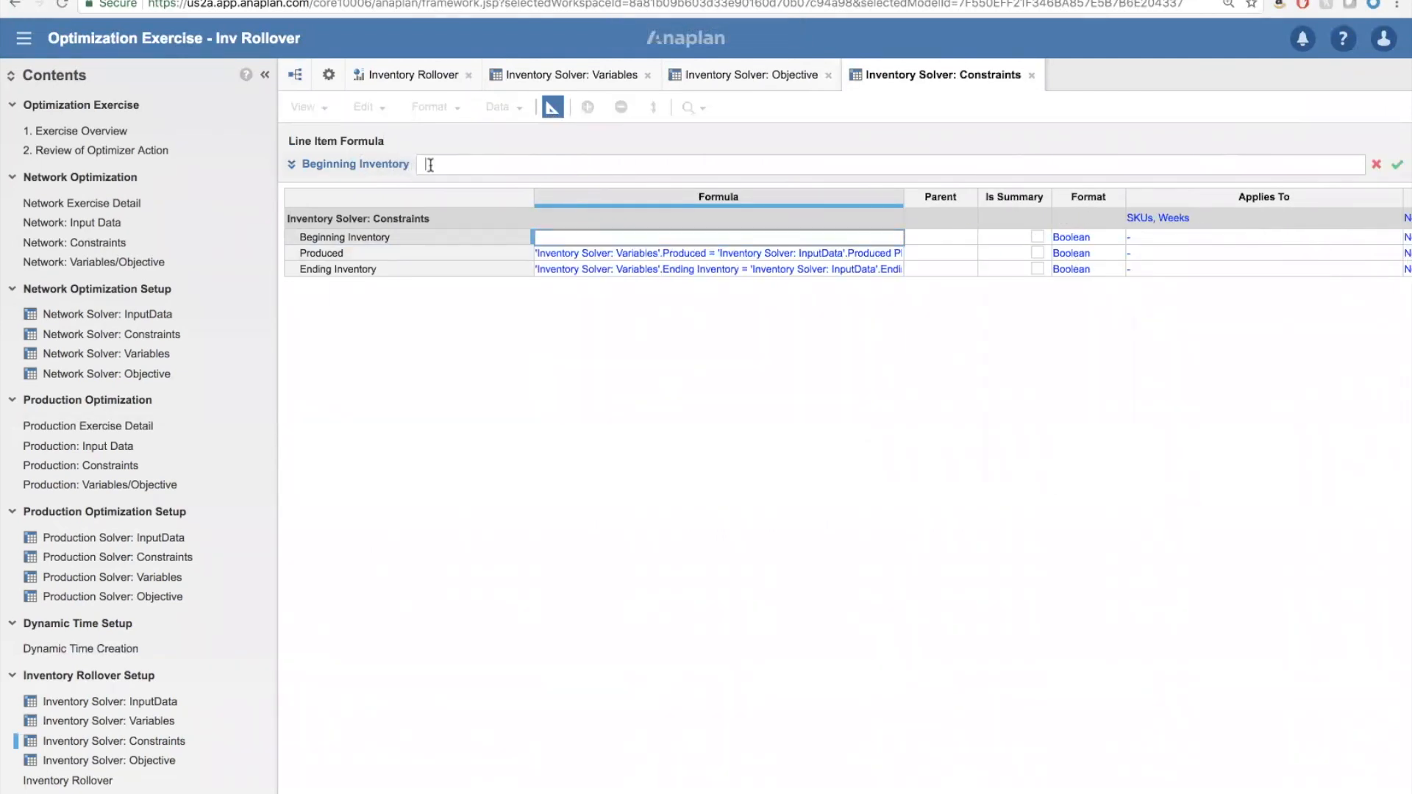
key(ctrl+v)
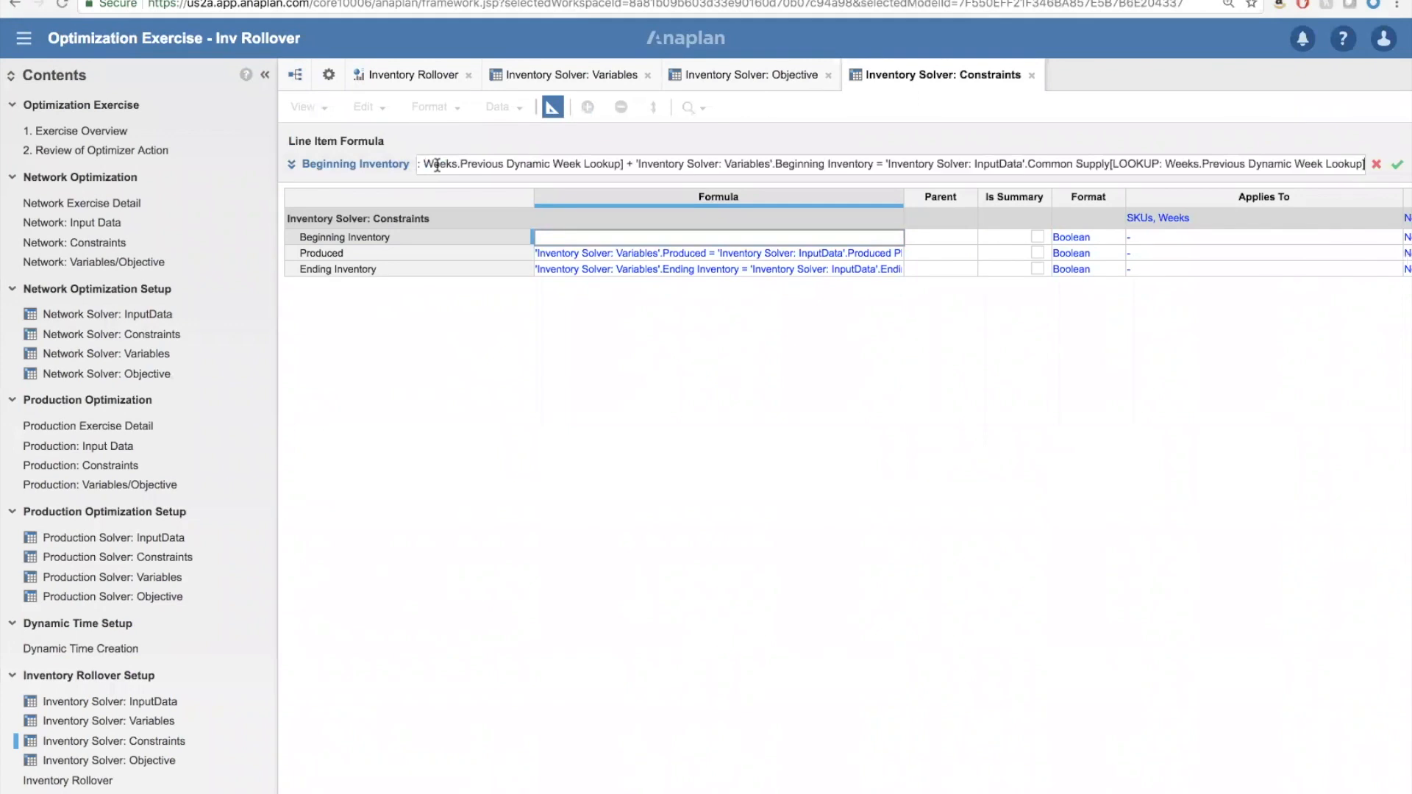
click(292, 164)
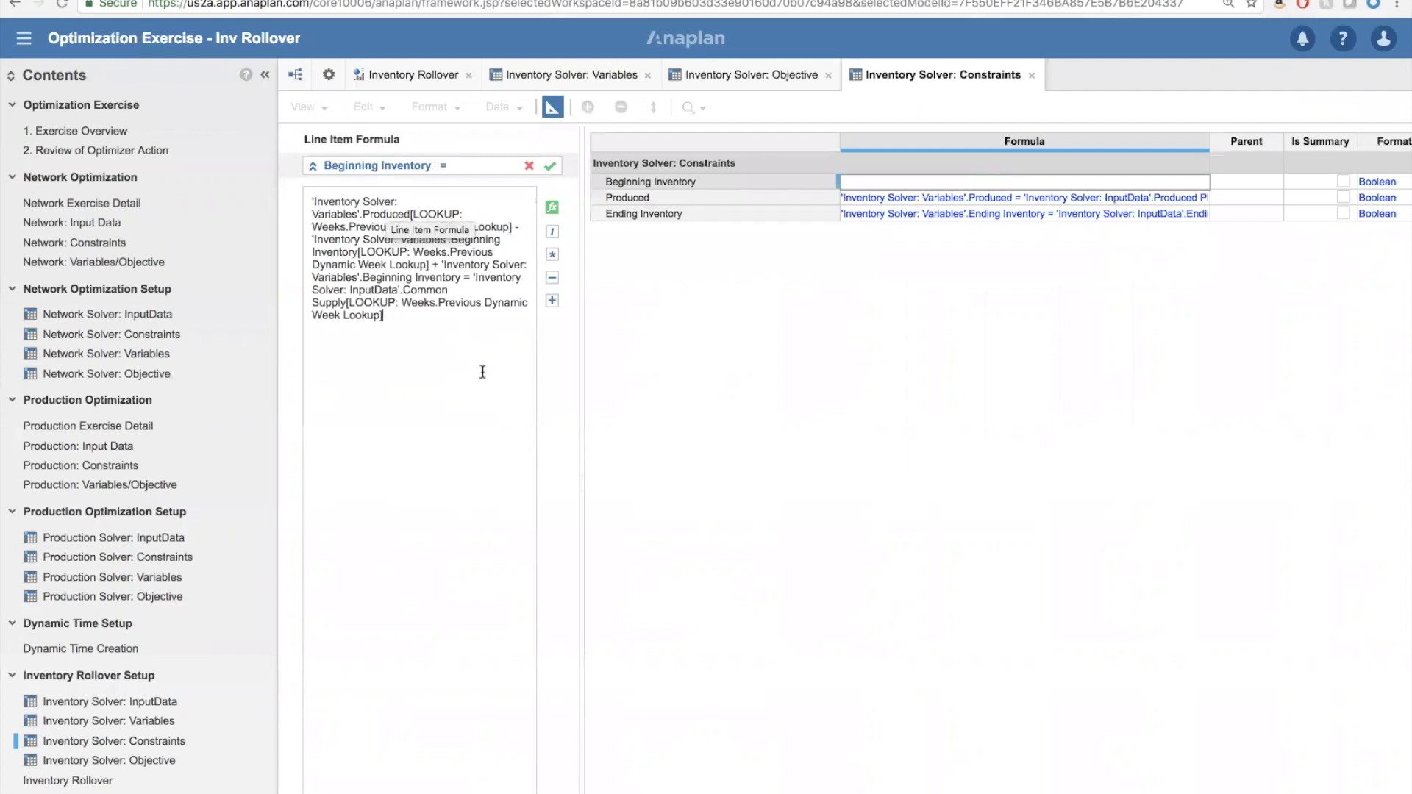
drag(385, 316, 347, 303)
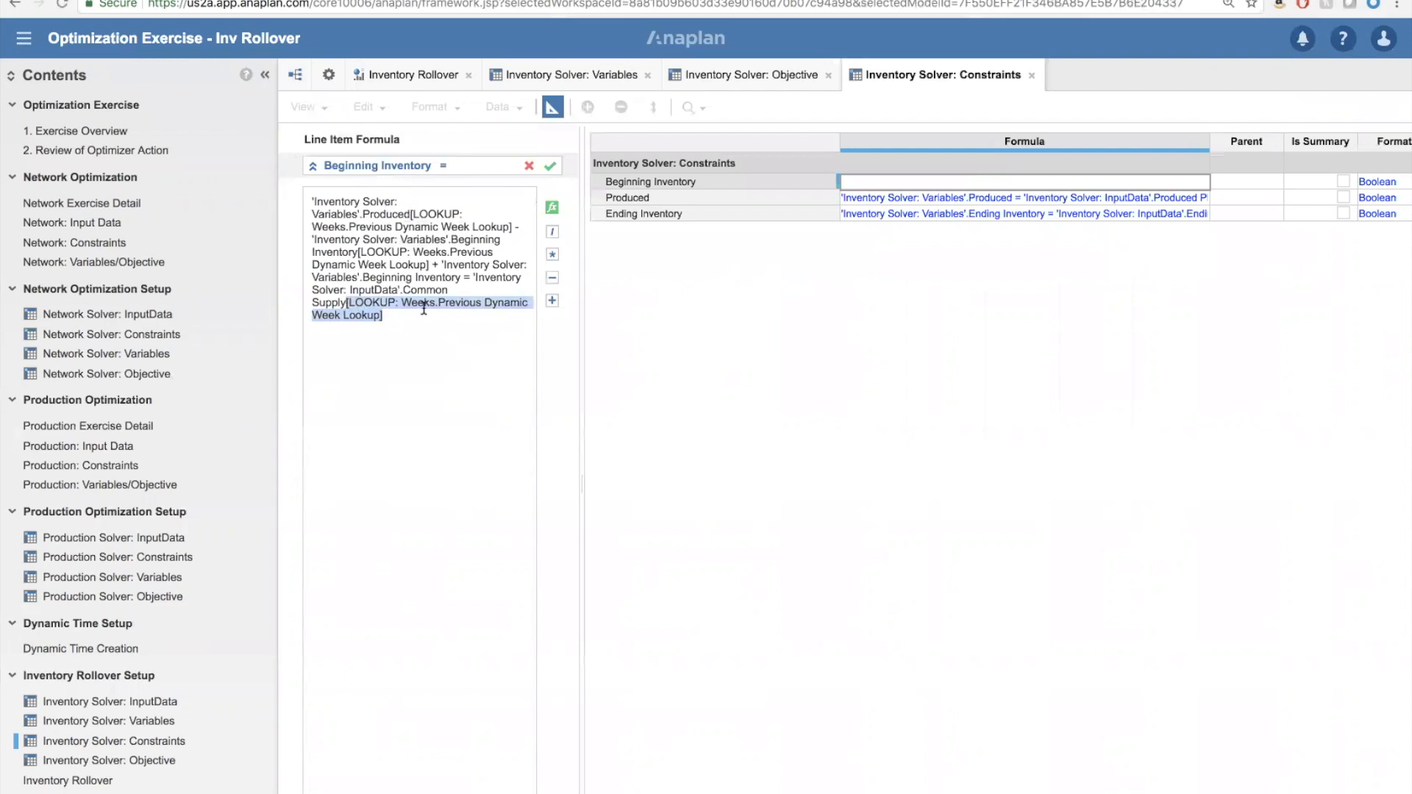
key(Return)
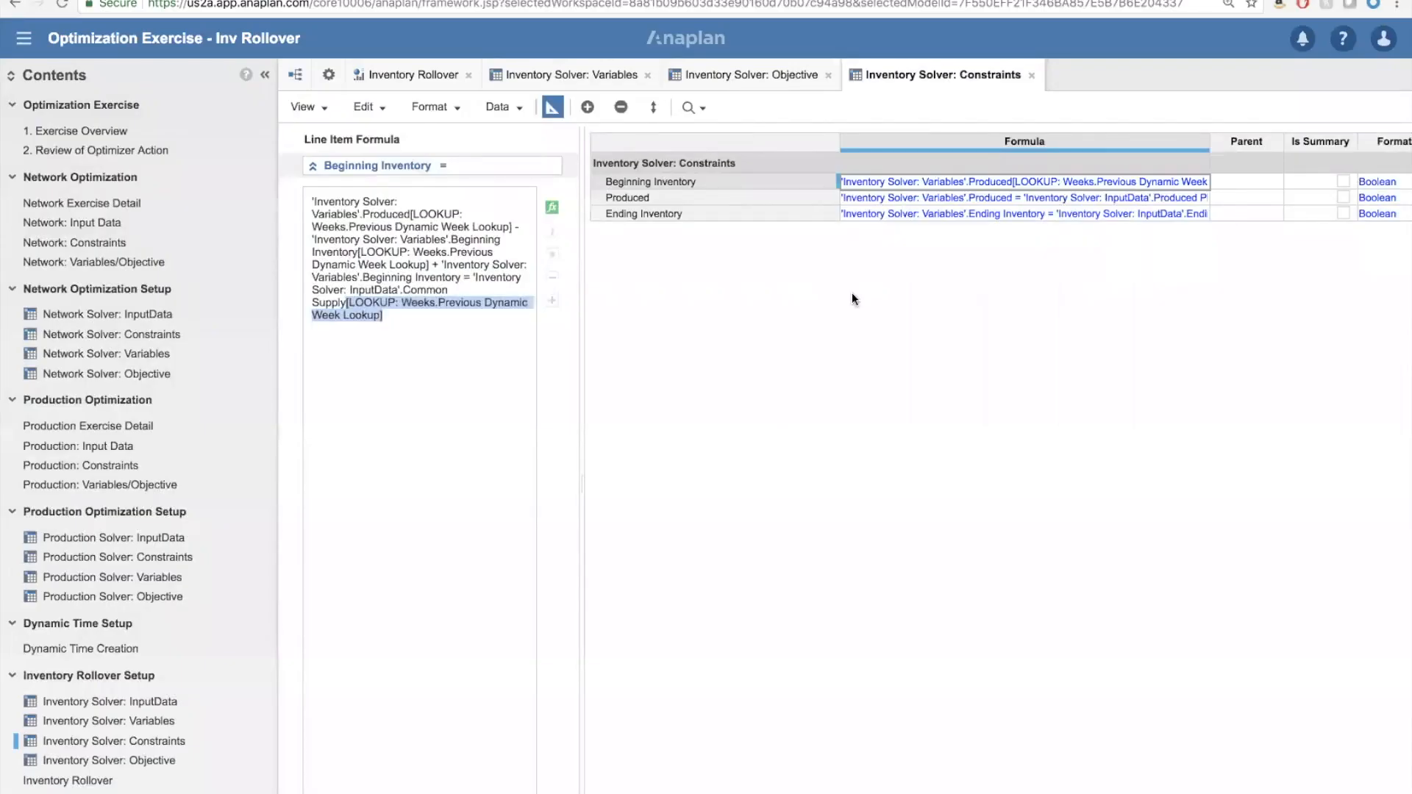
In the Optimize: Inventory Rollover action, add Beginning Inventory from Inventory Solver: Variables as Variable 3.
click(328, 74)
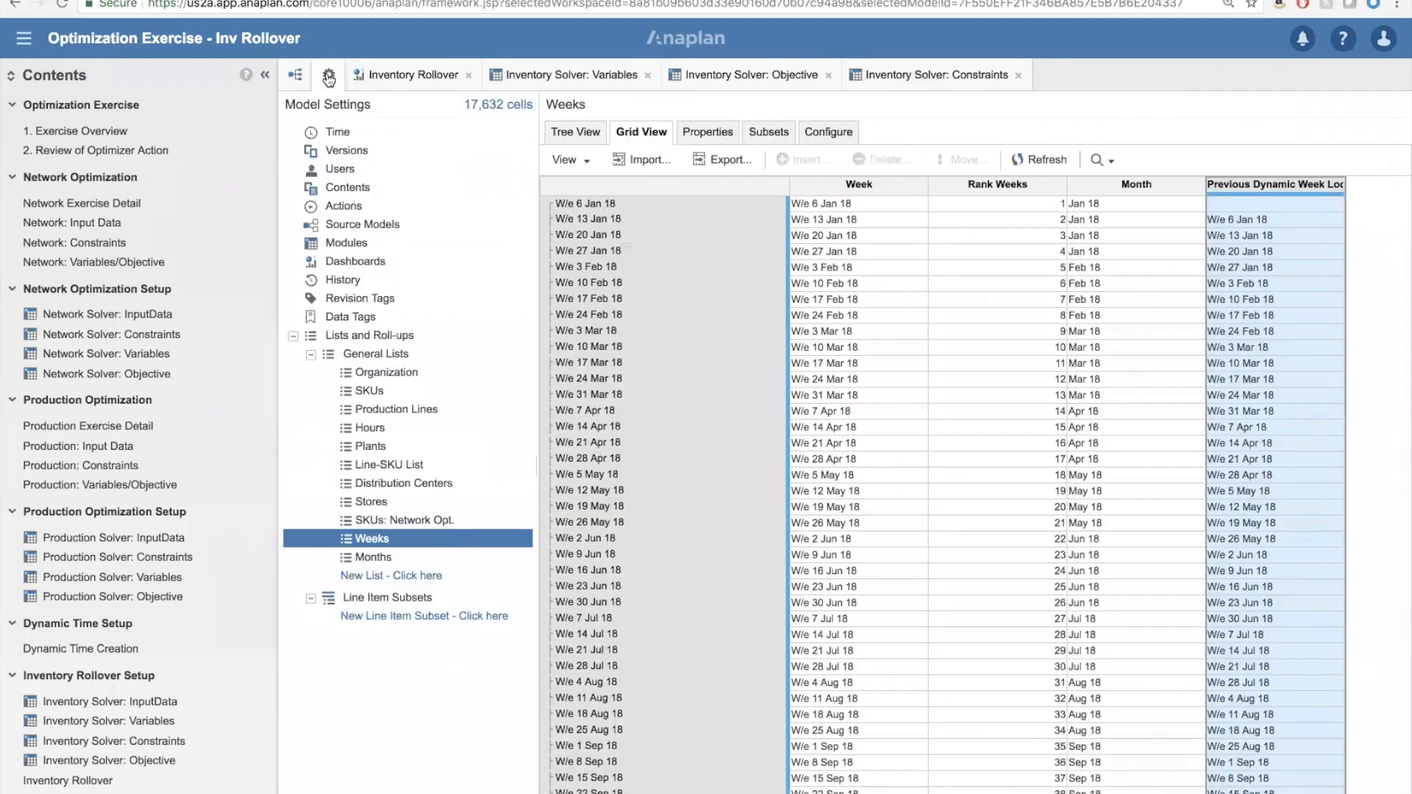
click(369, 205)
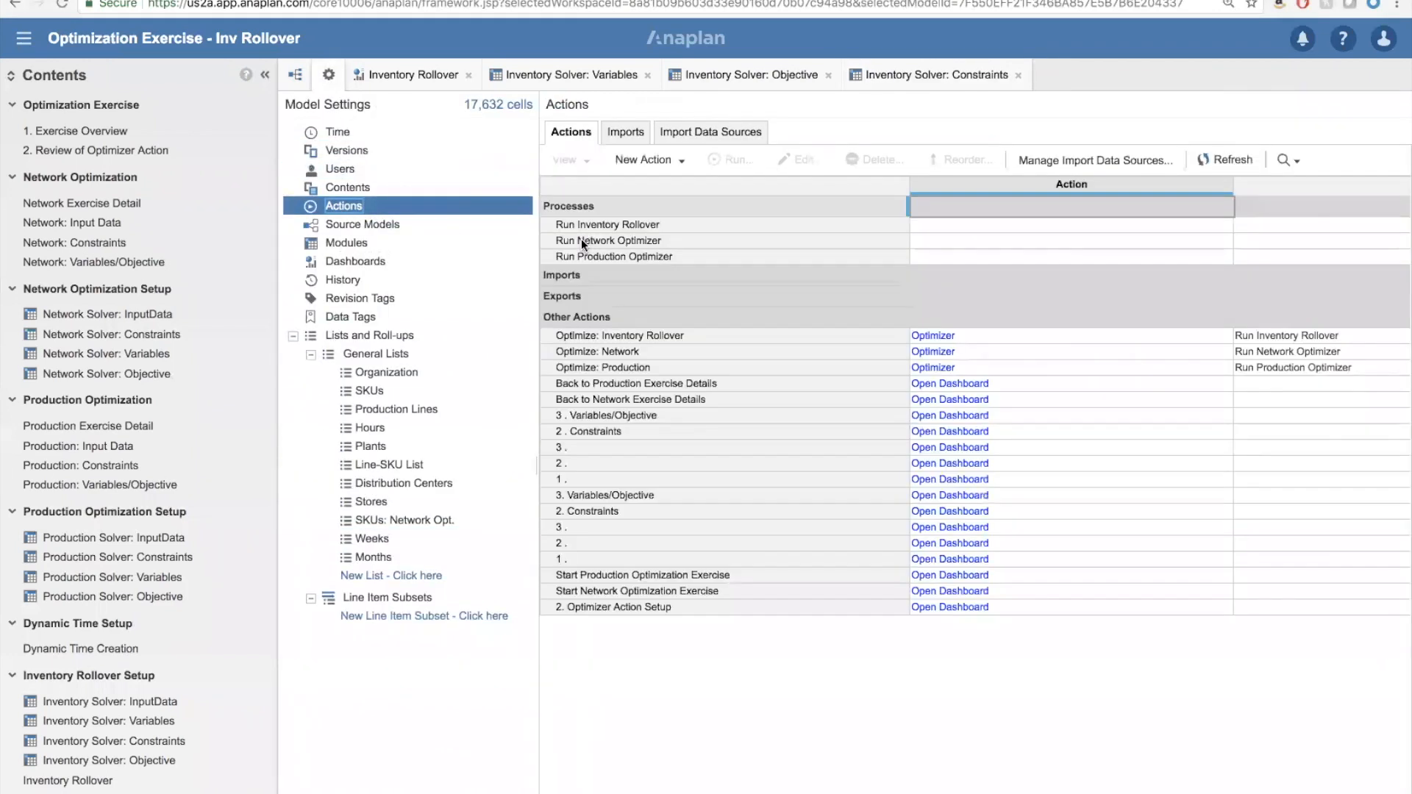
click(639, 334)
click(809, 160)
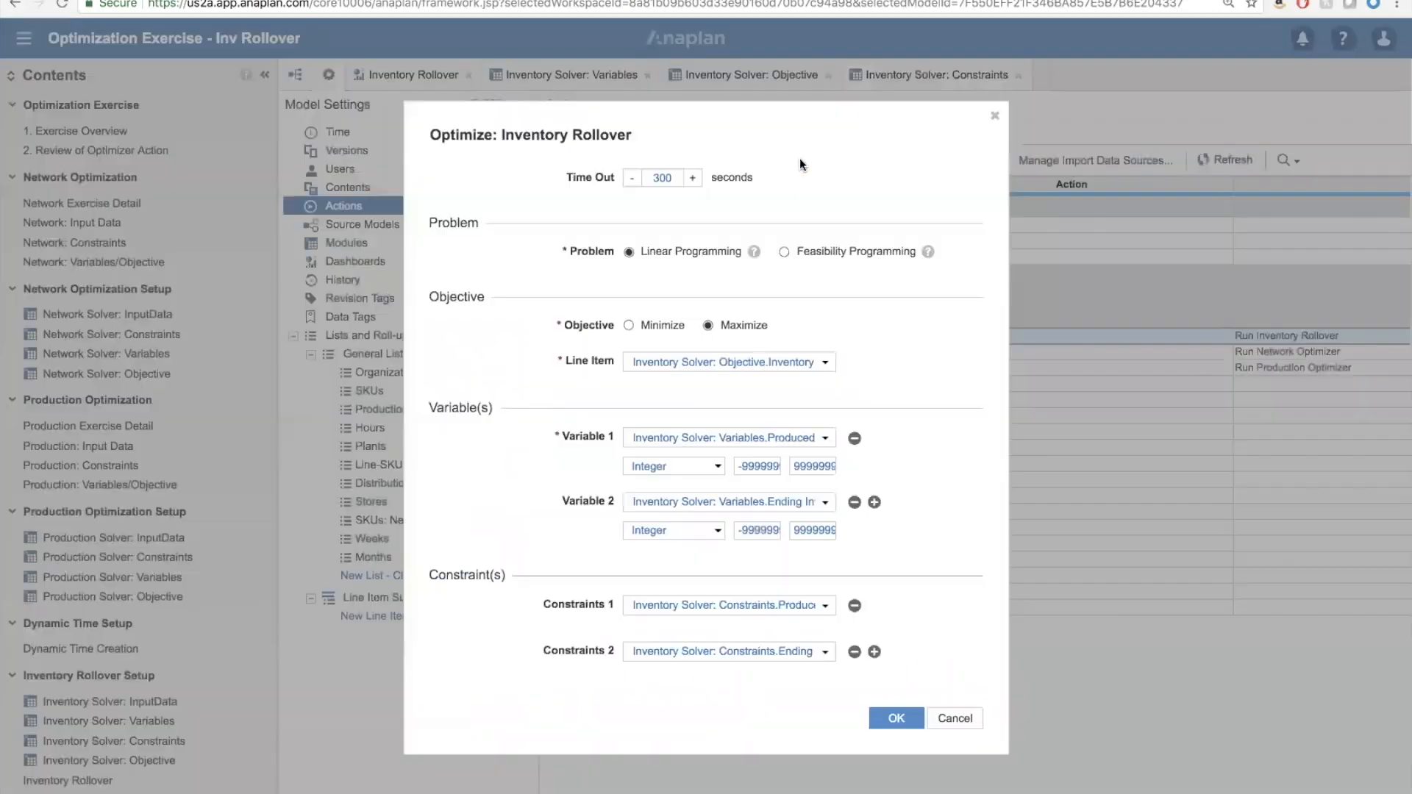
click(873, 502)
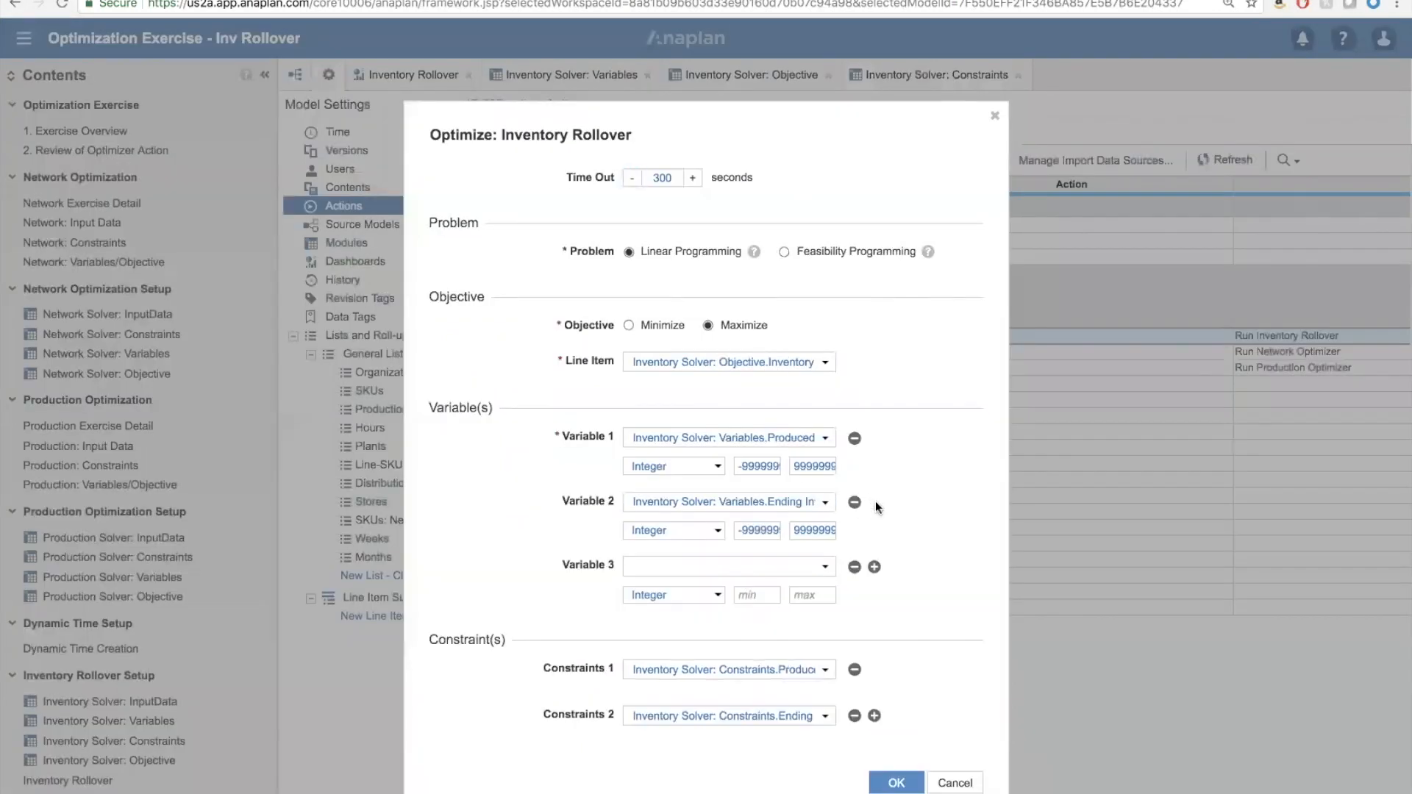
click(827, 571)
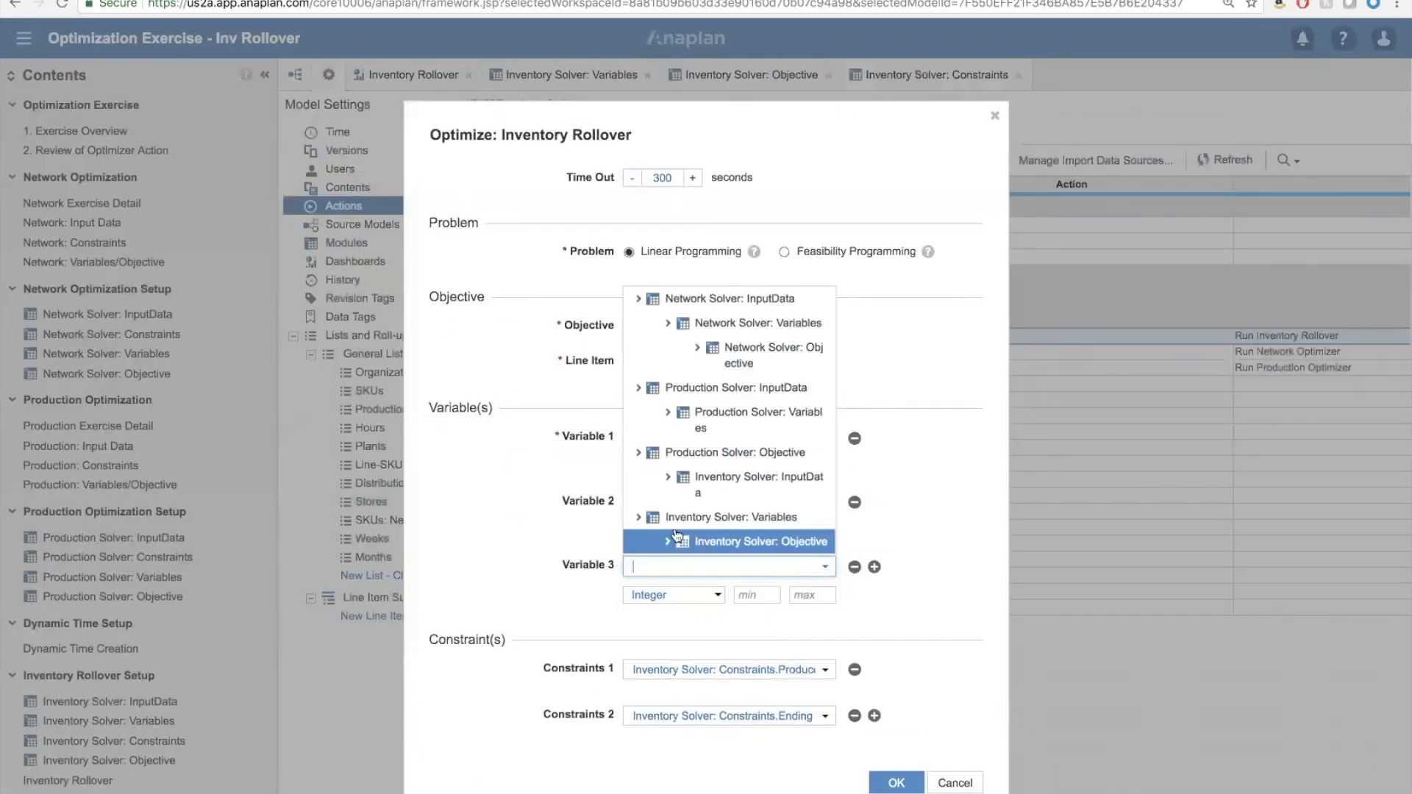
click(638, 517)
click(703, 533)
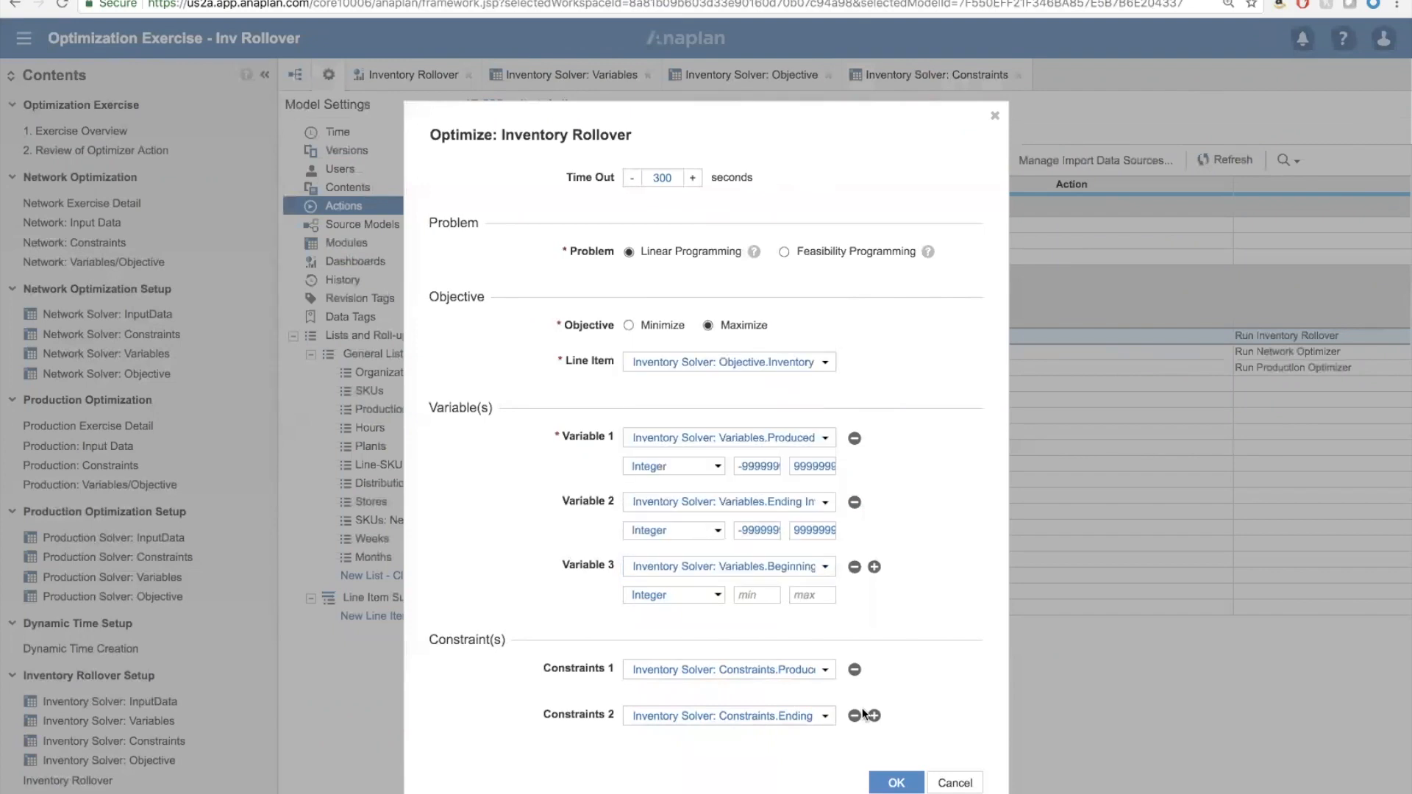
Add Beginning Inventory from Inventory Solver: Constraints as Constraints 3 and close the optimizer action's settings.
click(873, 717)
click(825, 761)
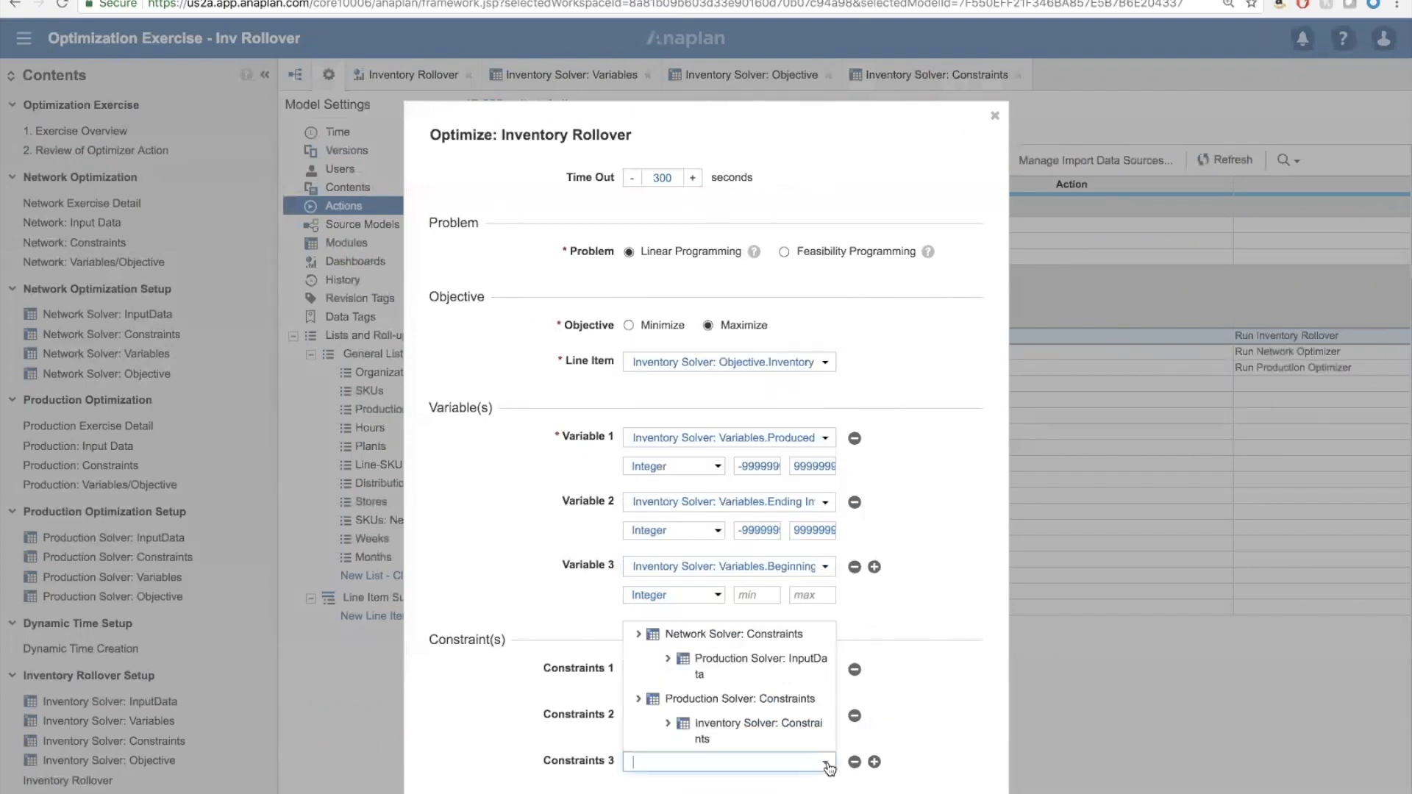
click(667, 728)
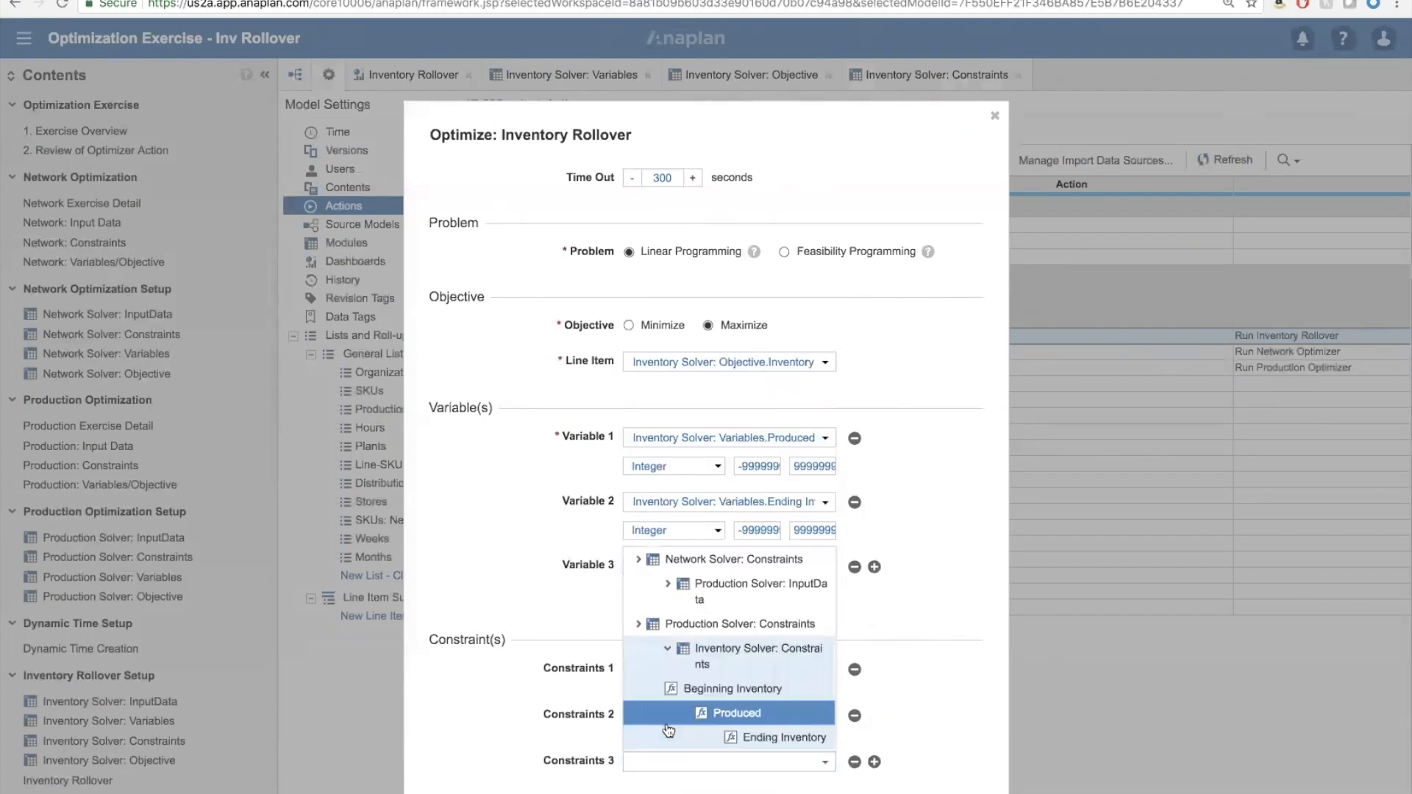
click(732, 691)
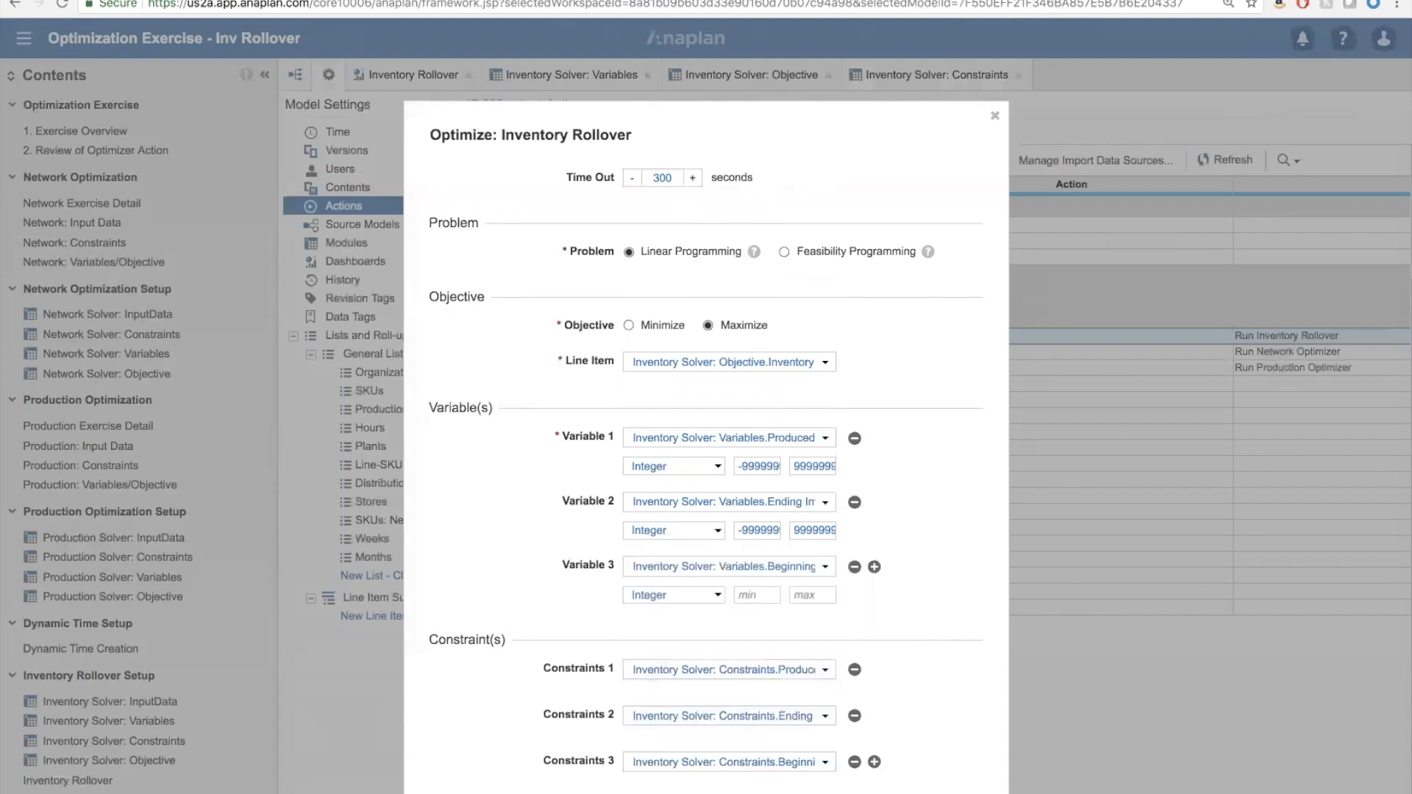
key(Escape)
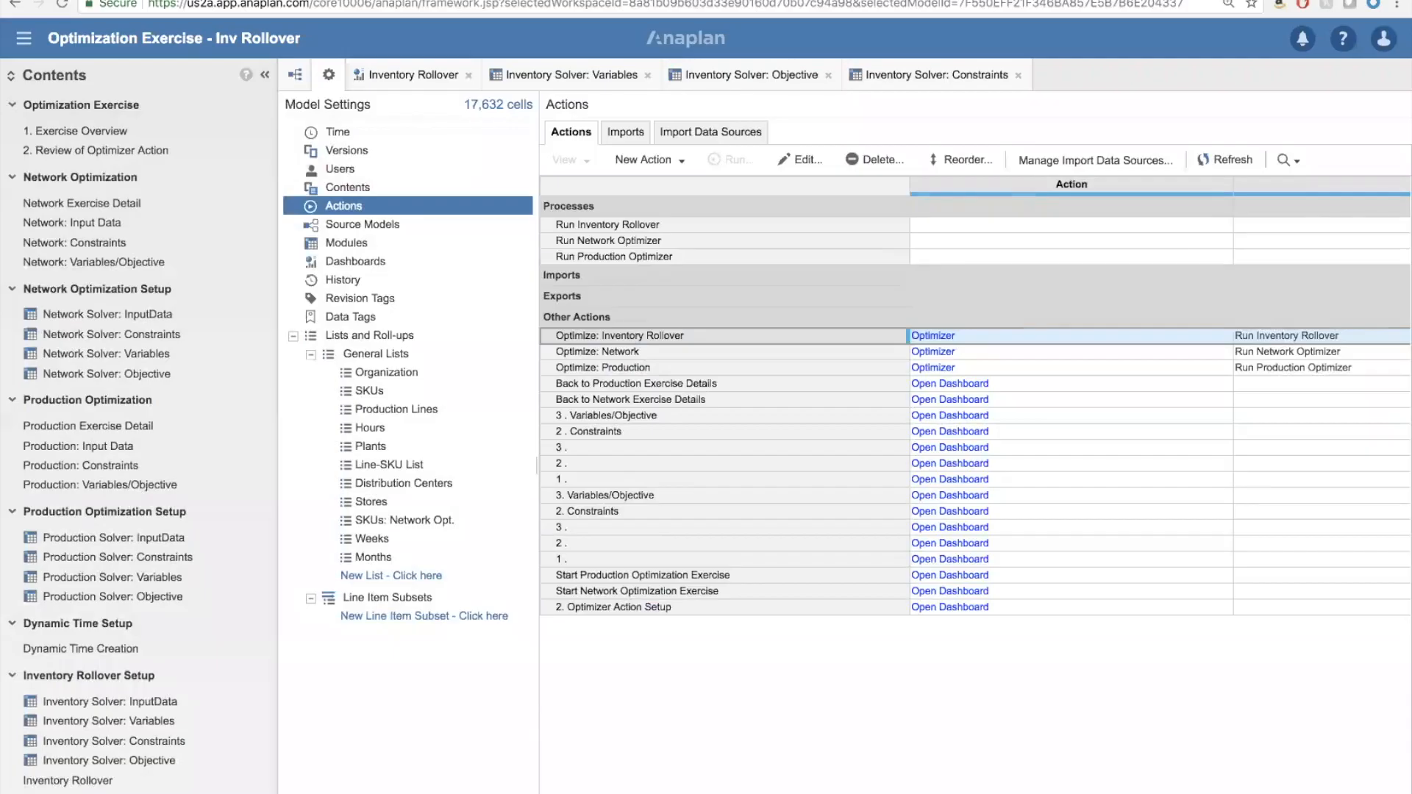
Run the Run Inventory Rollover process from the Inventory Rollover dashboard and close its completion report.
click(414, 77)
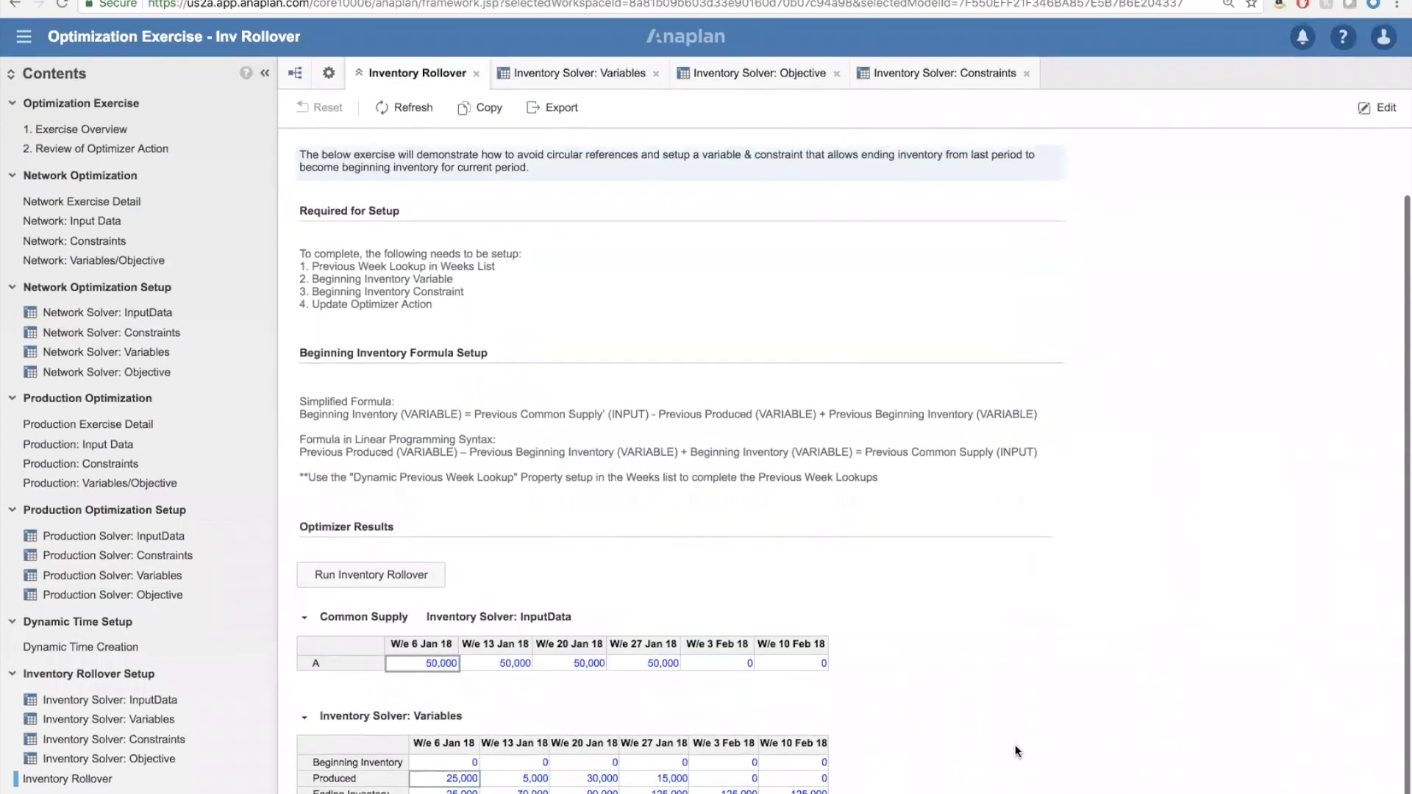
click(364, 575)
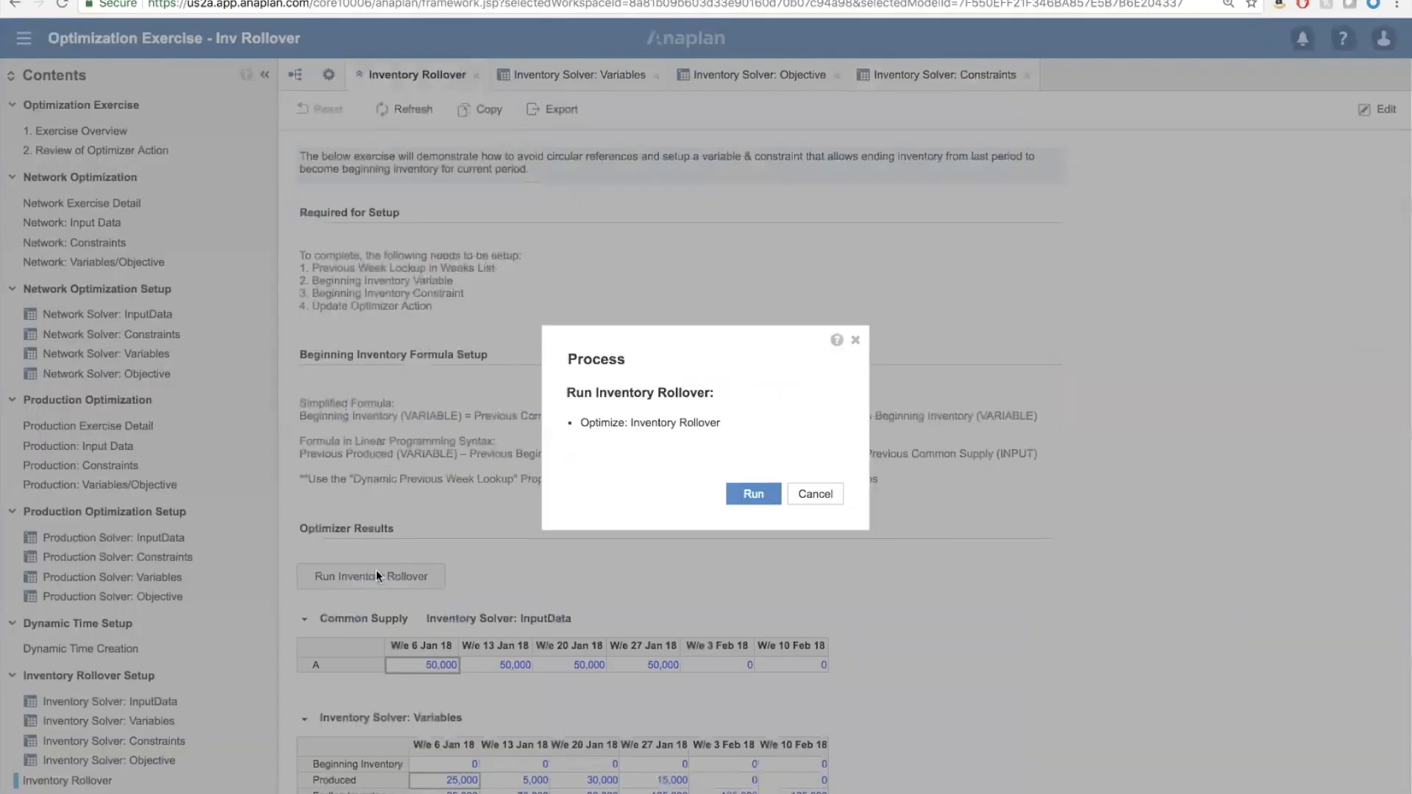
click(762, 497)
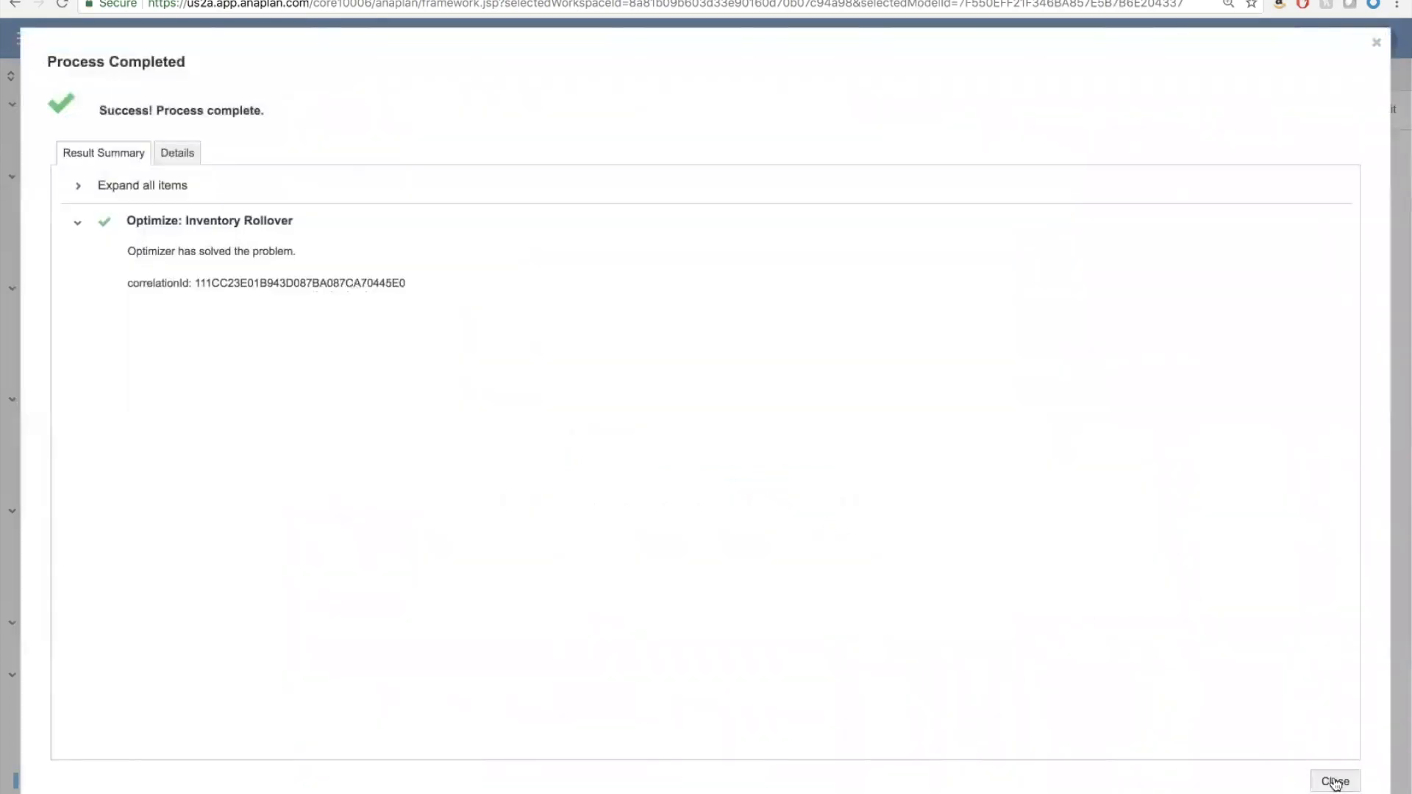
click(1335, 782)
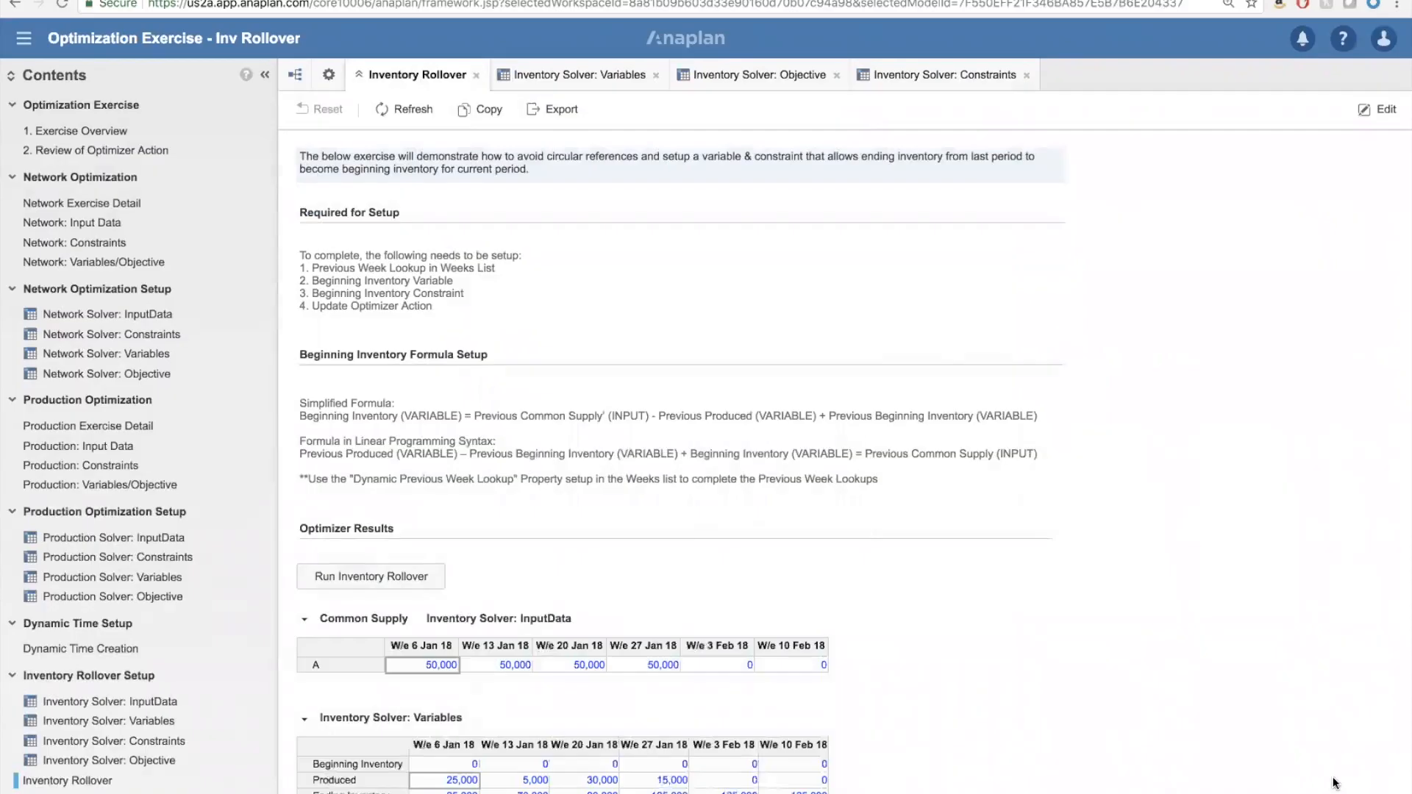
Check the Beginning Inventory results against Common Supply and Produced for the weeks ending 6 Jan 18 and 13 Jan 18.
click(361, 767)
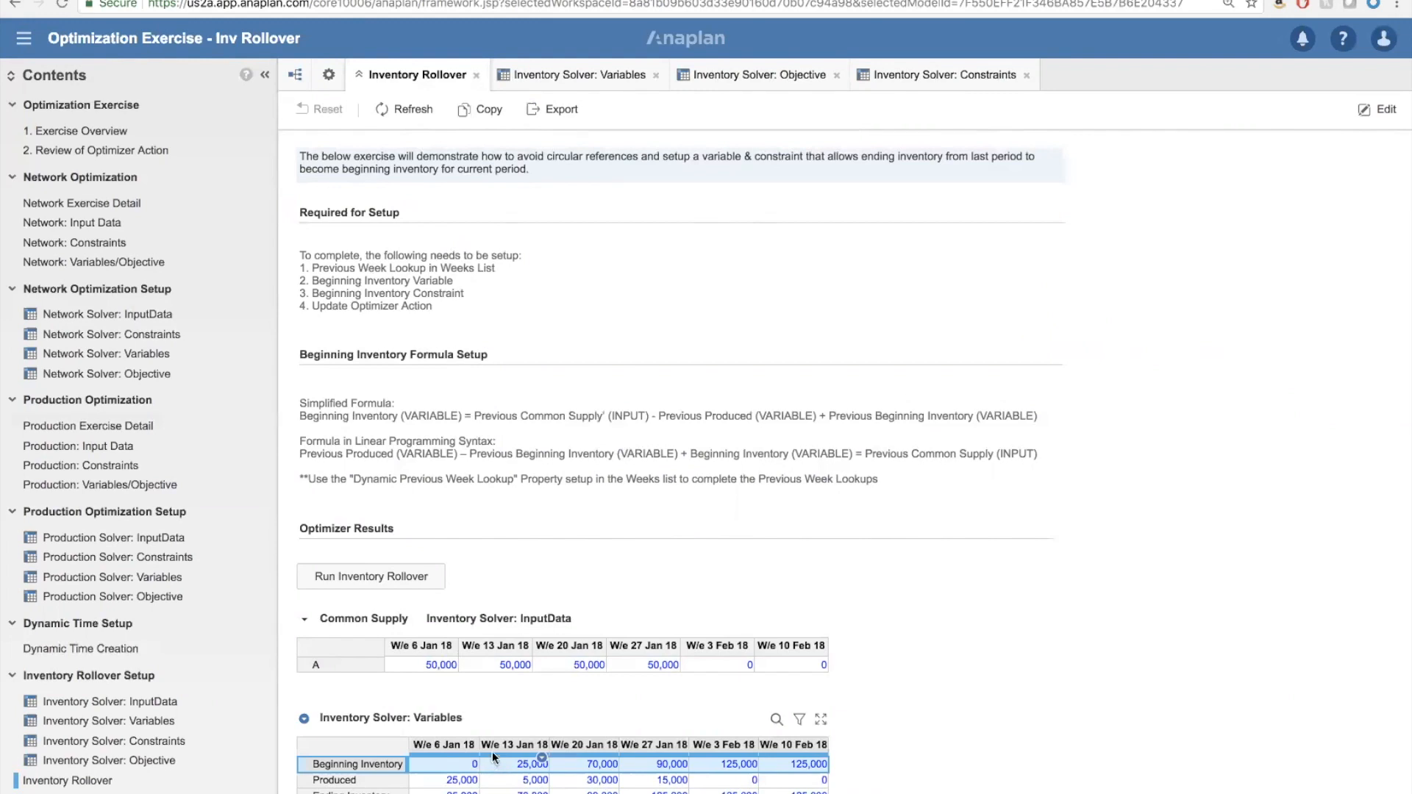
click(425, 660)
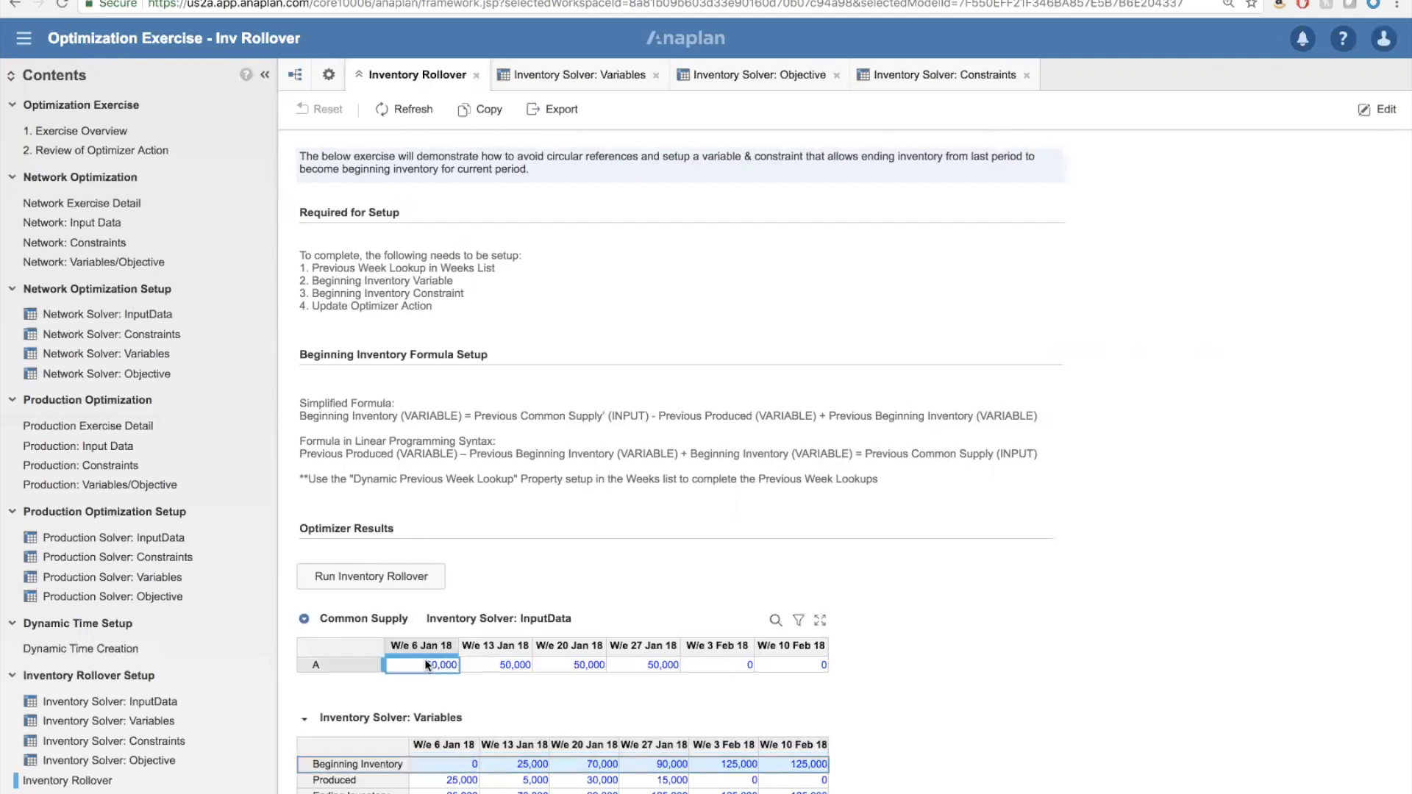
click(438, 781)
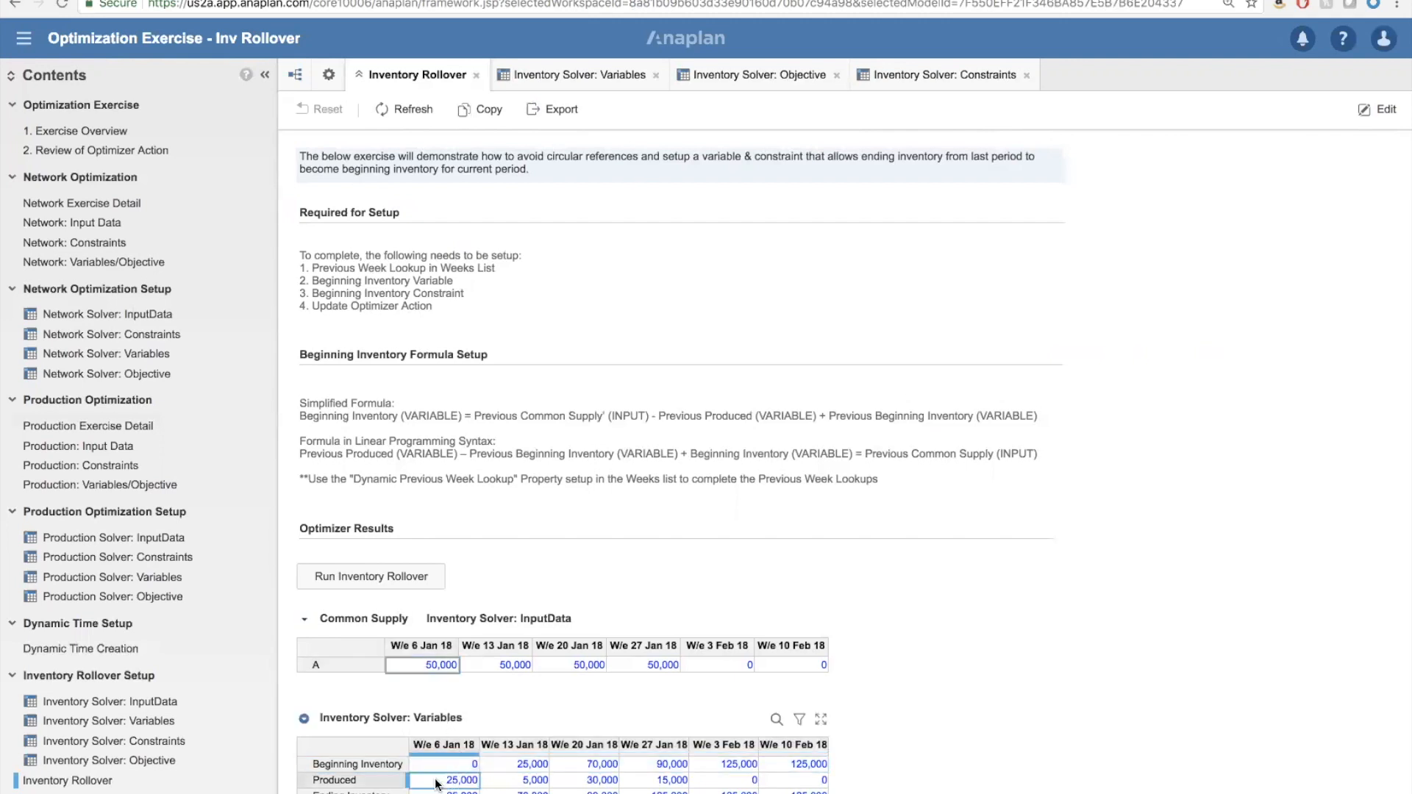
click(439, 768)
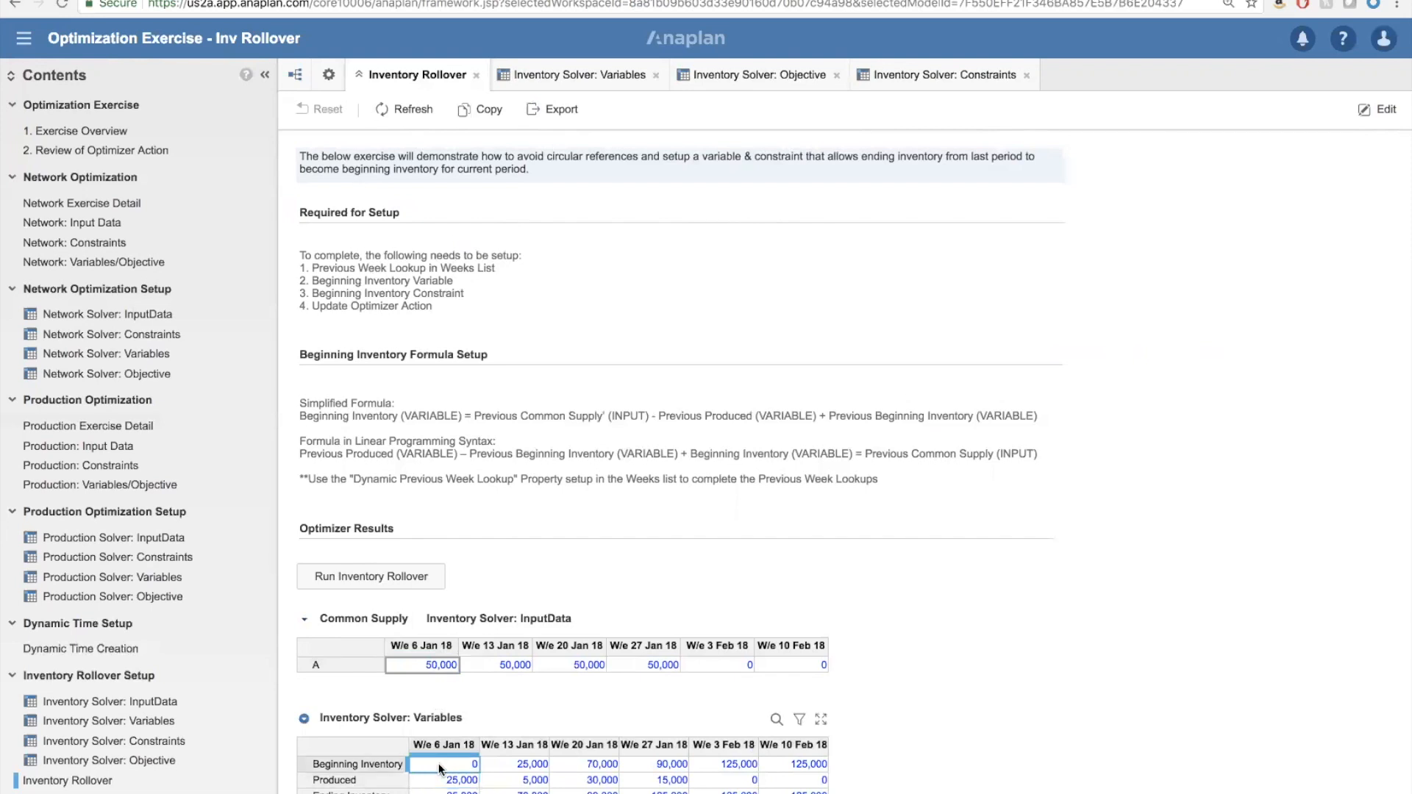
click(503, 766)
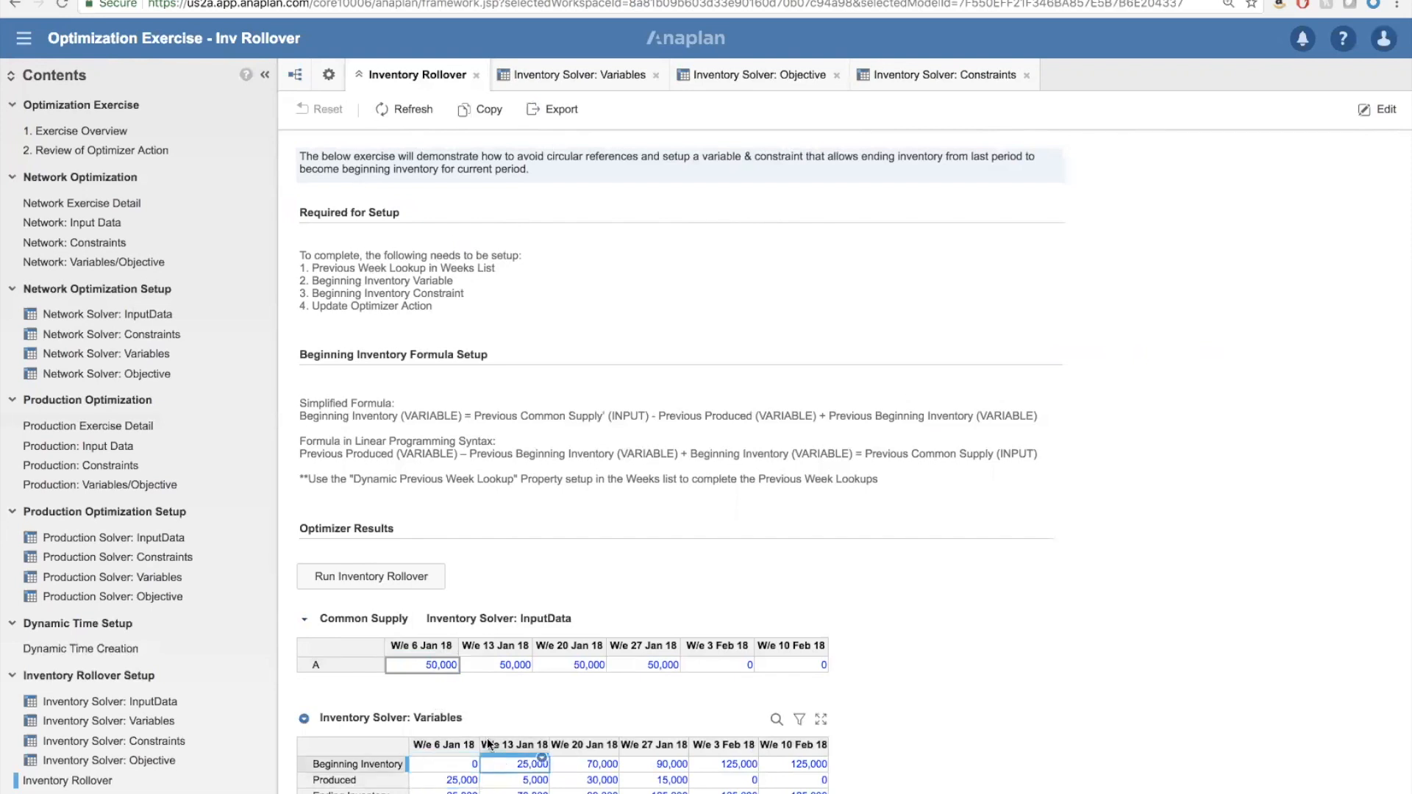